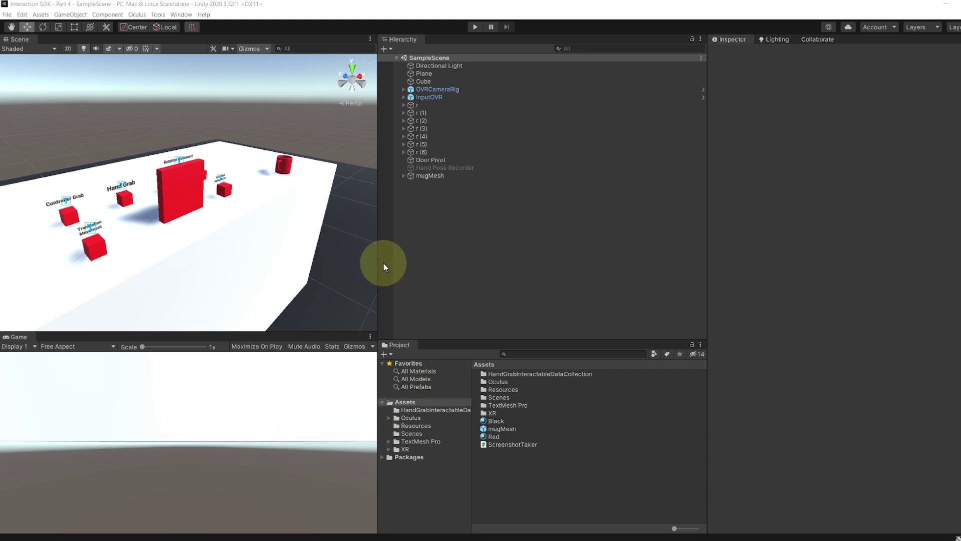
Step: Make the Scene view taller and orbit to see the table, red cubes and mug in 3D
middle_click_drag(266, 230, 261, 224)
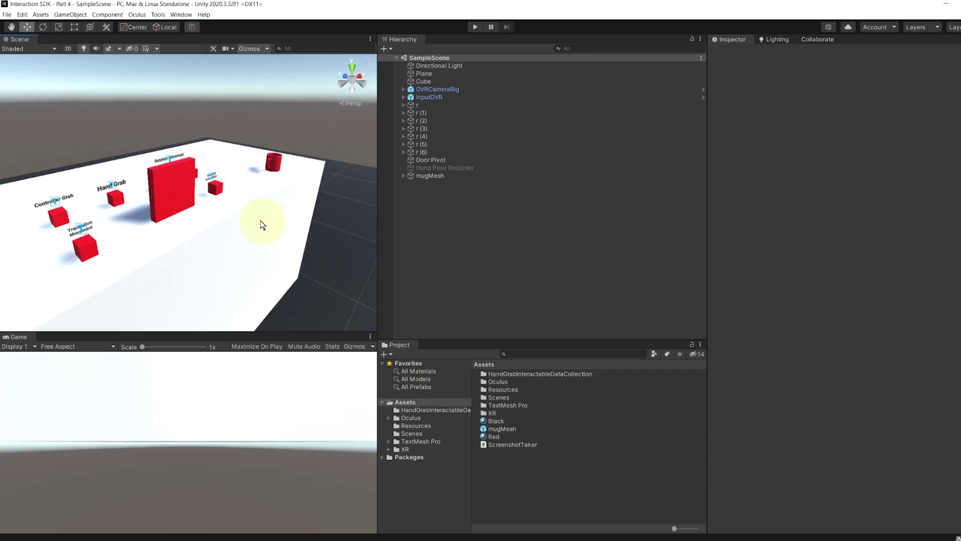
left_click_drag(260, 224, 472, 307, "alt")
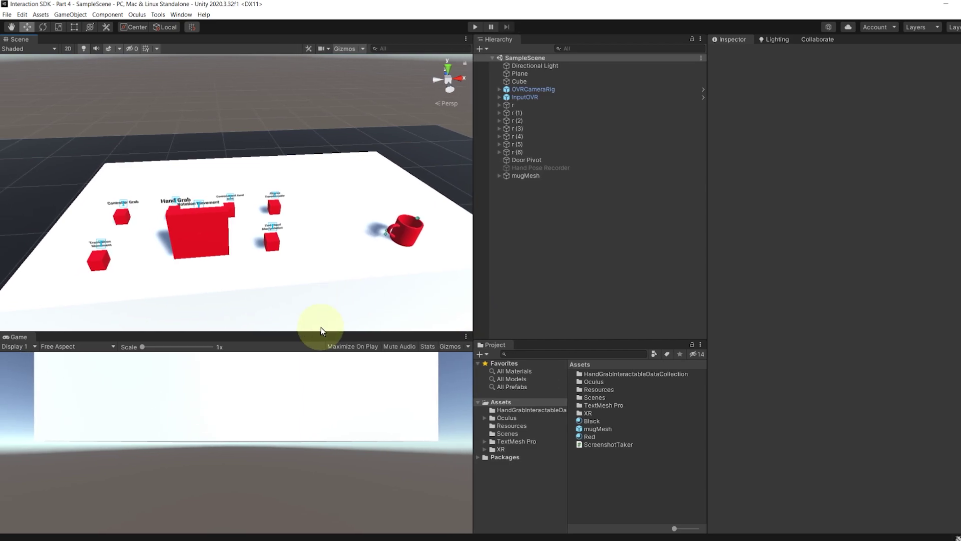
left_click_drag(322, 332, 322, 366)
mouse_move(307, 274)
left_mouse_down("alt")
mouse_move(298, 278)
mouse_move(307, 279)
mouse_move(302, 266)
left_mouse_up("alt")
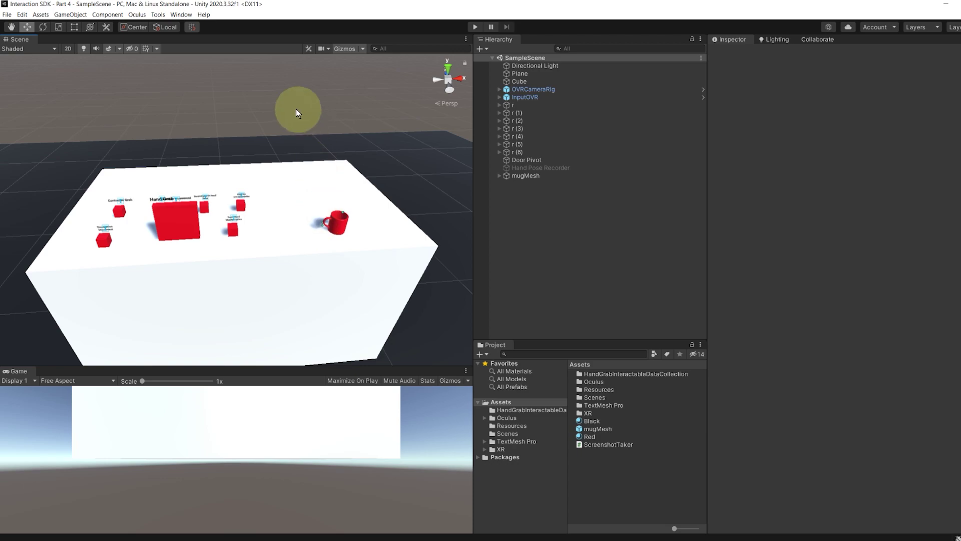
Step: Find Oculus Integration in Package Manager's My Assets and download/import it
left_click(181, 15)
left_click(202, 102)
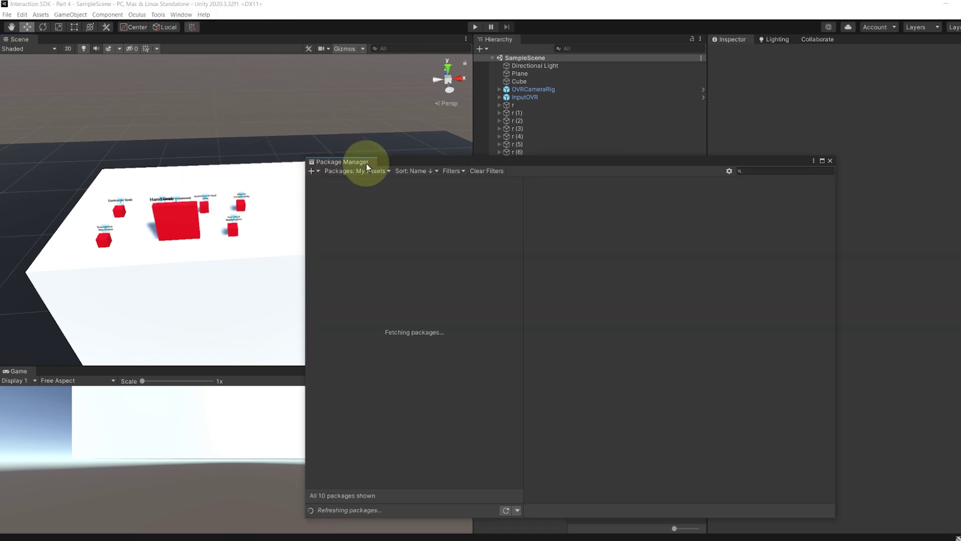
left_click_drag(392, 163, 379, 147)
left_click(749, 155)
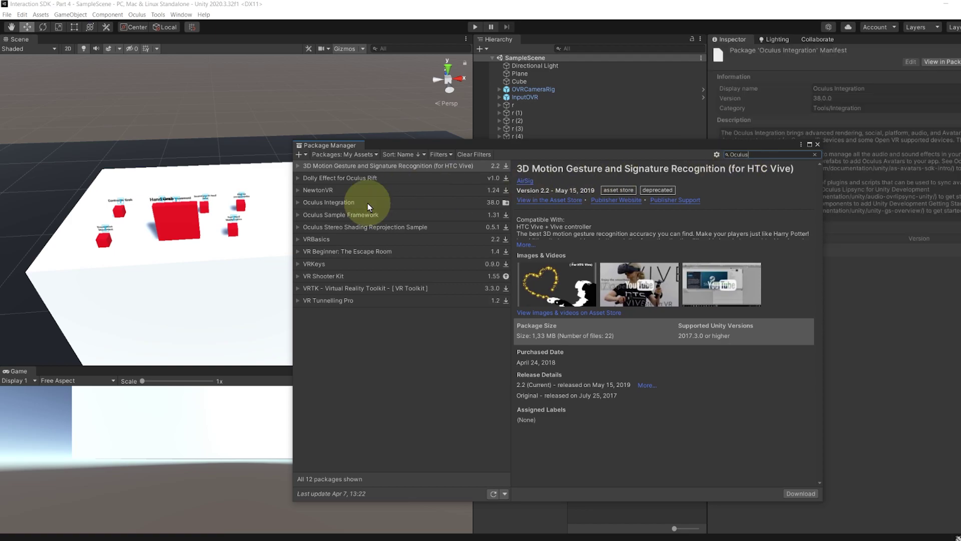
left_click(367, 202)
left_click_drag(581, 148, 514, 104)
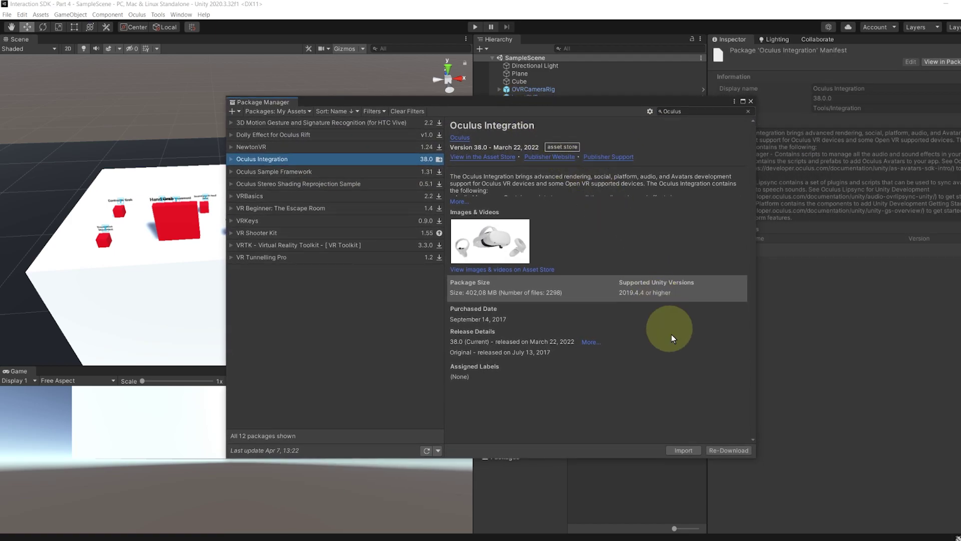
left_click(684, 450)
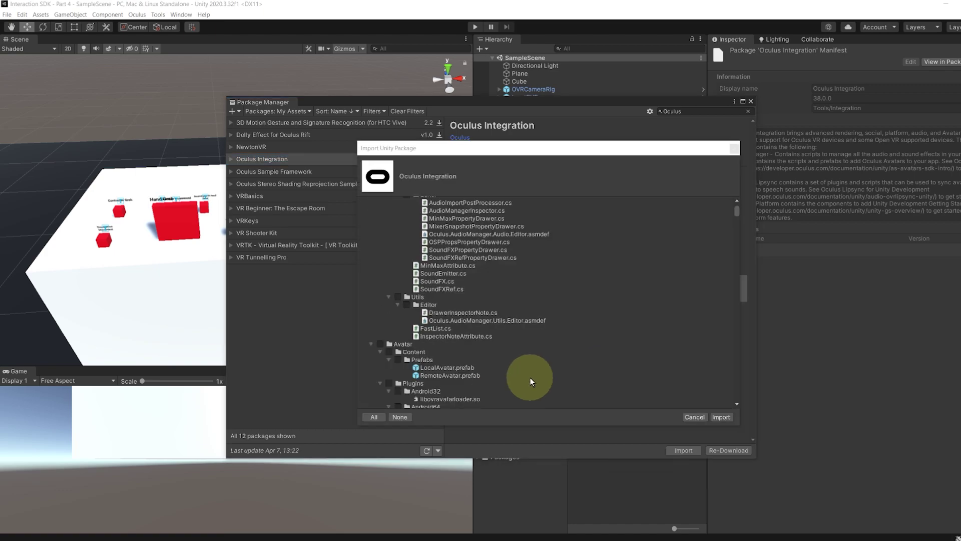
Step: Import all Oculus Integration files, accept the spatializer upgrade and restart the editor
left_click(371, 210)
left_click(372, 263)
left_click(721, 417)
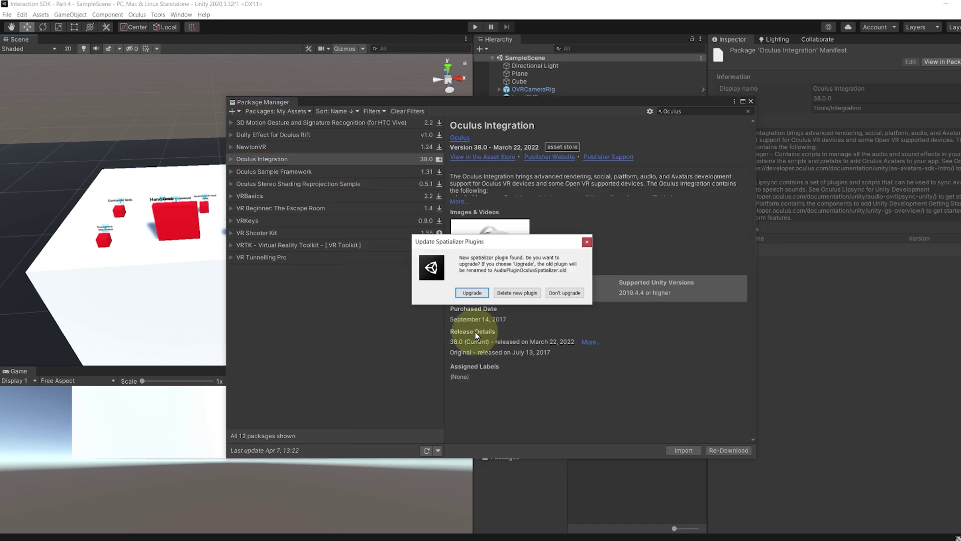
left_click(472, 292)
left_click(563, 291)
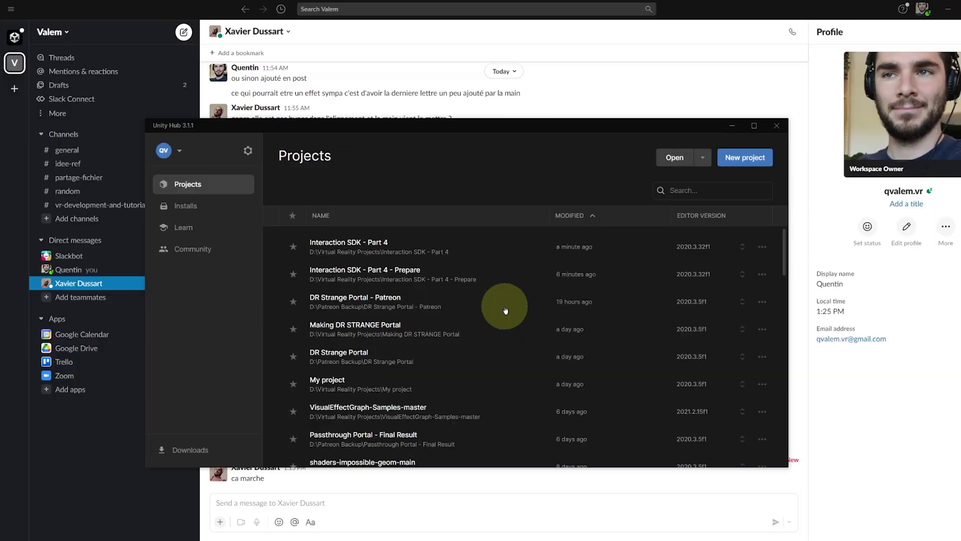
left_click(948, 8)
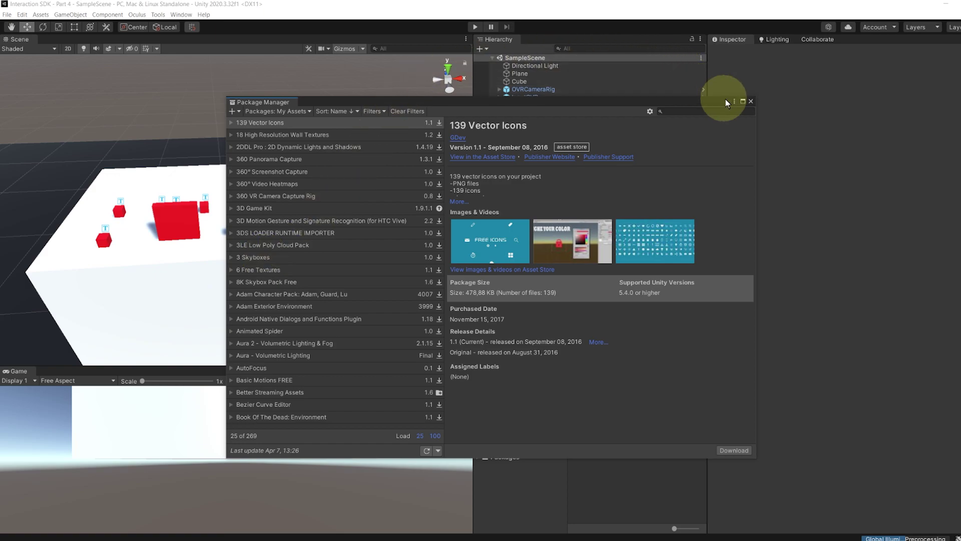
Step: Close the Package Manager and orbit the view around the cubes on the table
left_click(751, 101)
middle_click_drag(245, 159, 242, 160)
left_click_drag(243, 160, 243, 189, "alt")
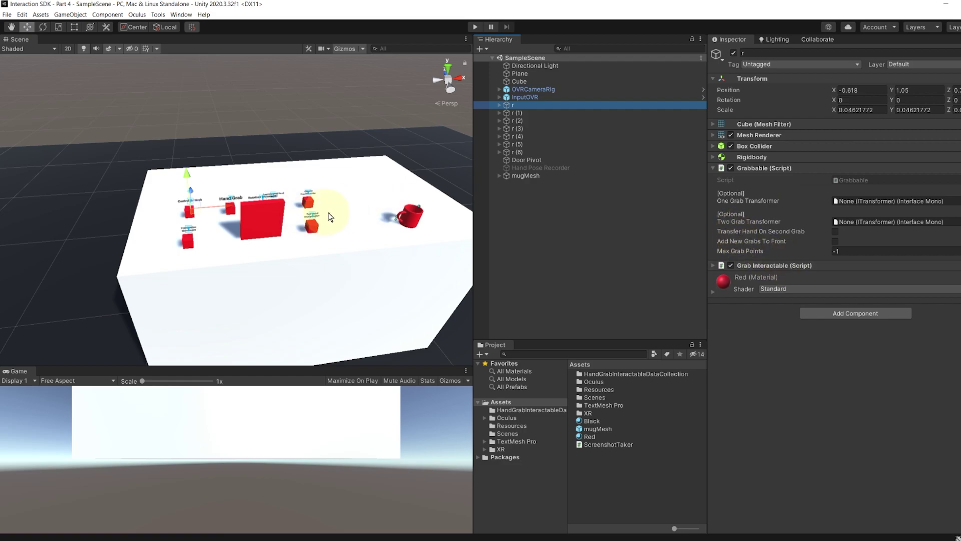
left_click_drag(331, 216, 322, 215, "alt")
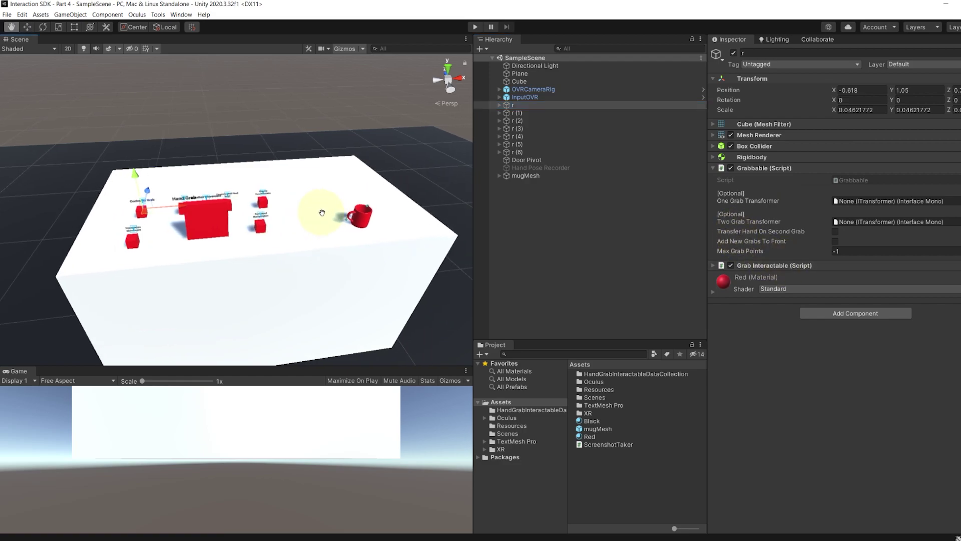
Step: Link cubes r and r (1) to their own Grabbable in their grab interactables
left_click(712, 265)
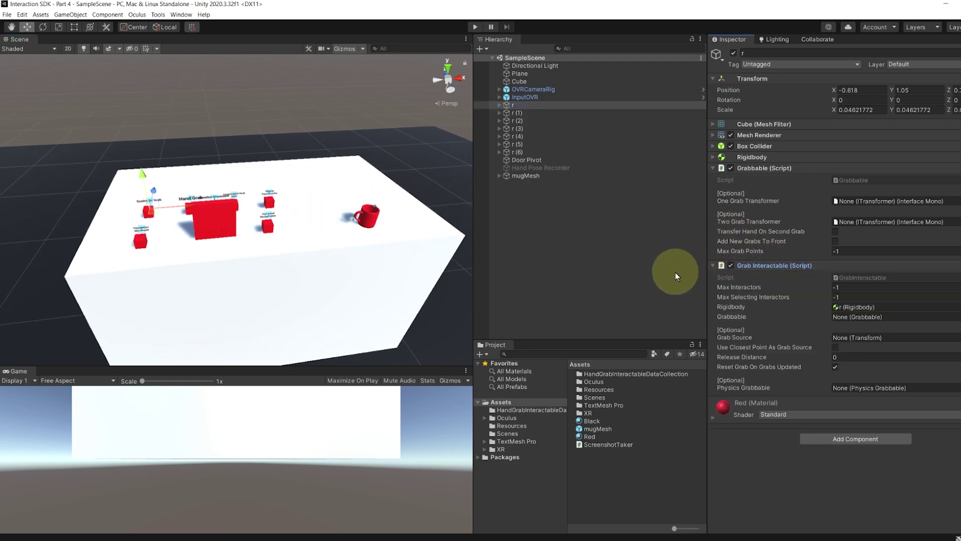
left_click_drag(407, 246, 246, 246, "alt")
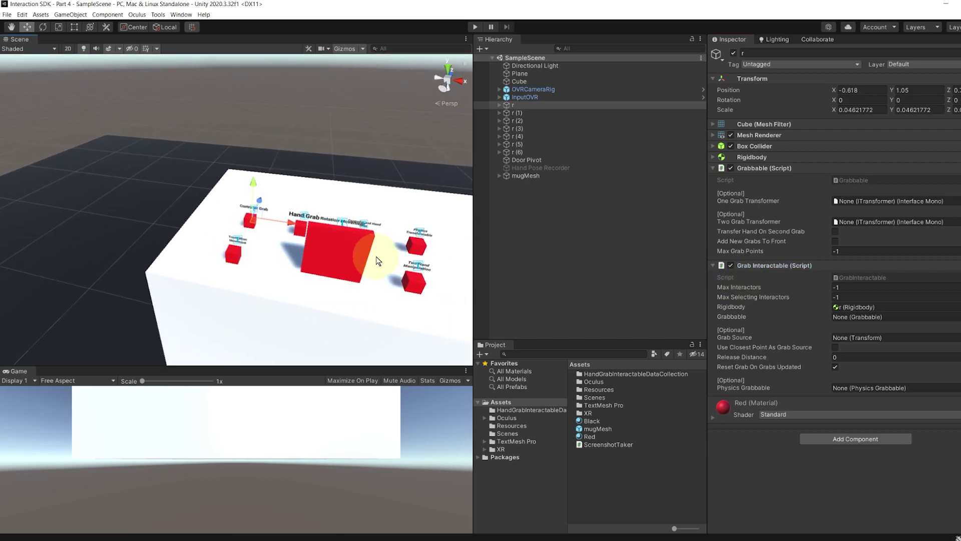
left_click_drag(376, 256, 542, 289, "alt")
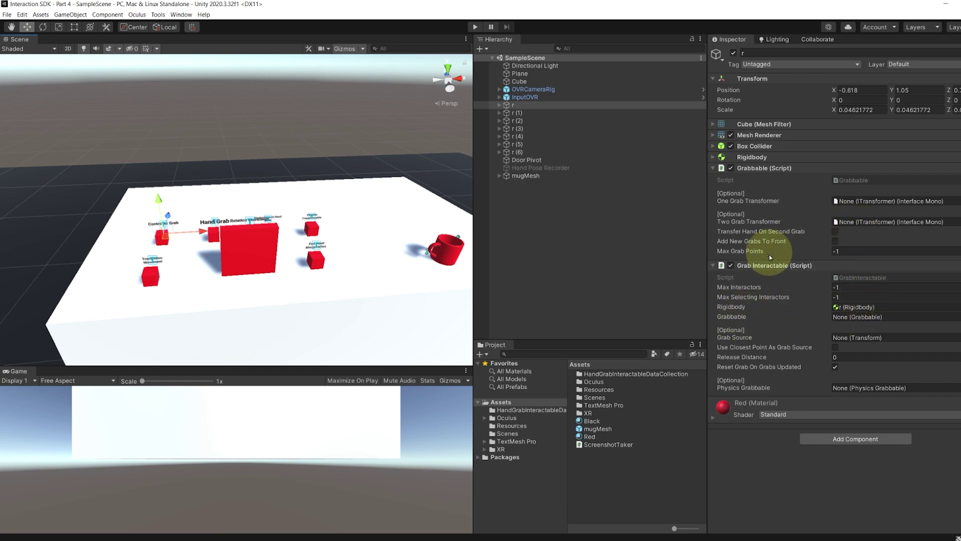
left_click_drag(770, 168, 858, 316)
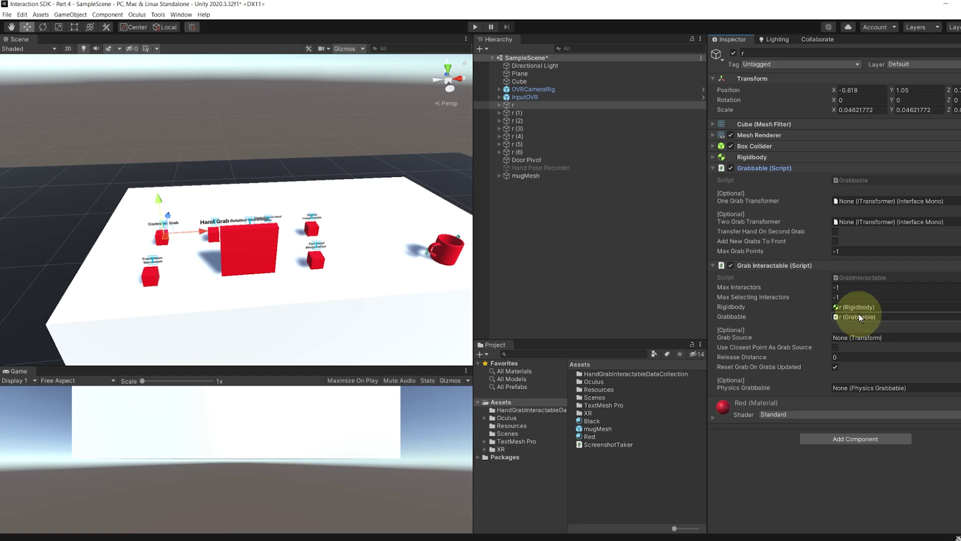
left_click(532, 113)
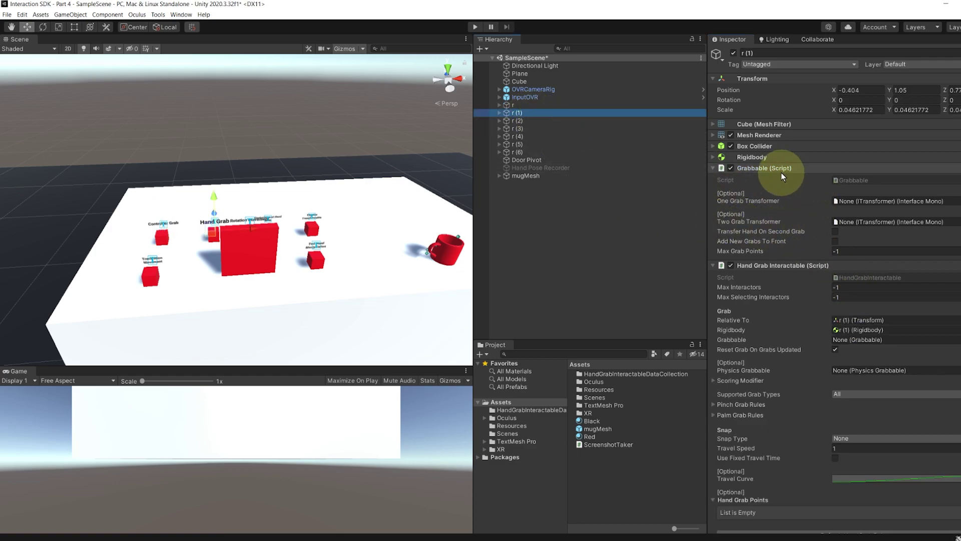
left_click_drag(768, 167, 852, 335)
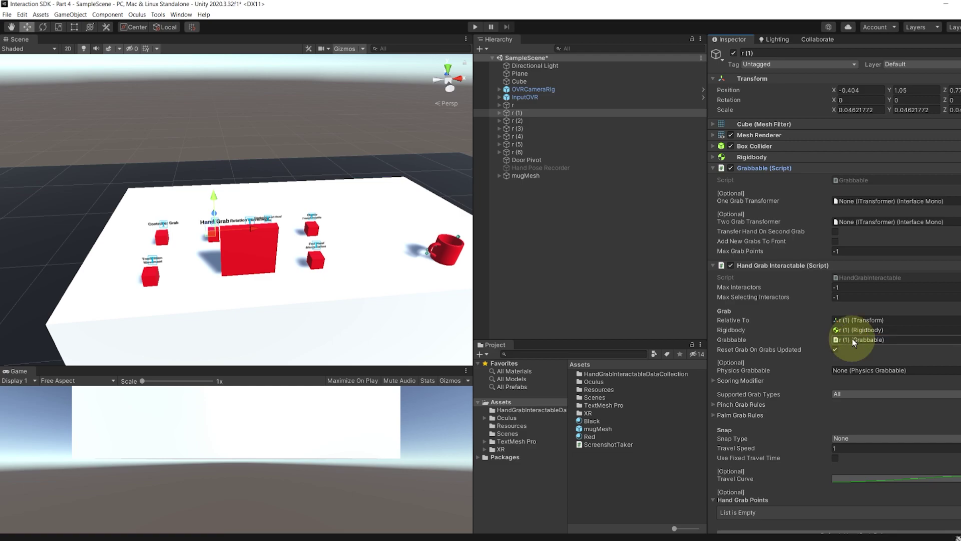
Step: Step through cubes r (3), r (4) and r (5) in the Hierarchy
scroll(836, 197, "down", 3)
left_click(501, 129)
scroll(851, 321, "down", 3)
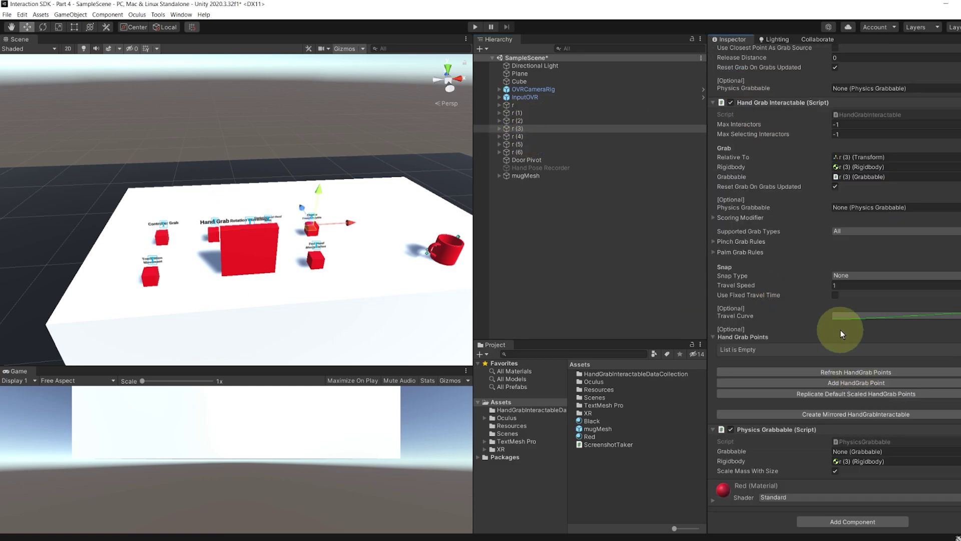
left_click(517, 136)
left_click(518, 144)
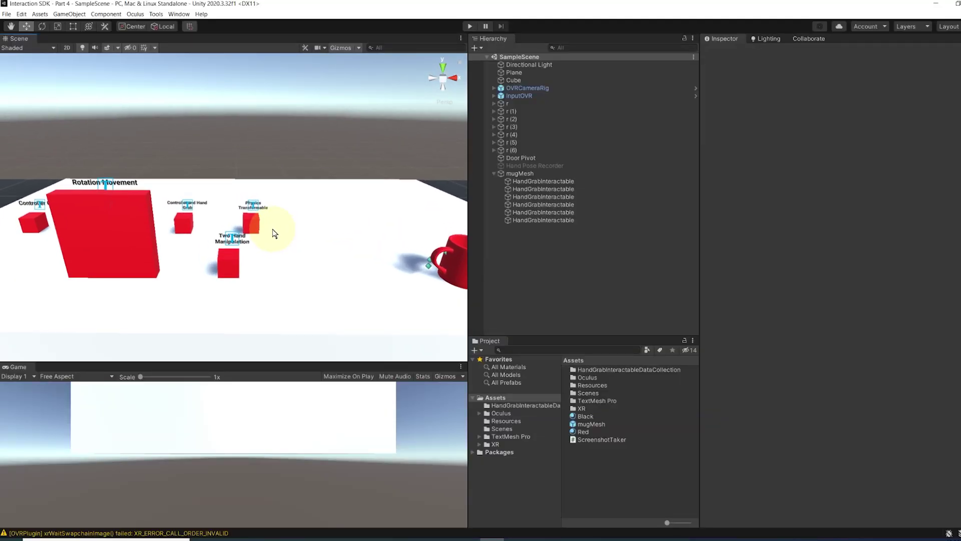
Step: Expand LeftHand, RightHand and their synthetic hands to reveal the HandModifier objects
scroll(274, 234, "down", 5)
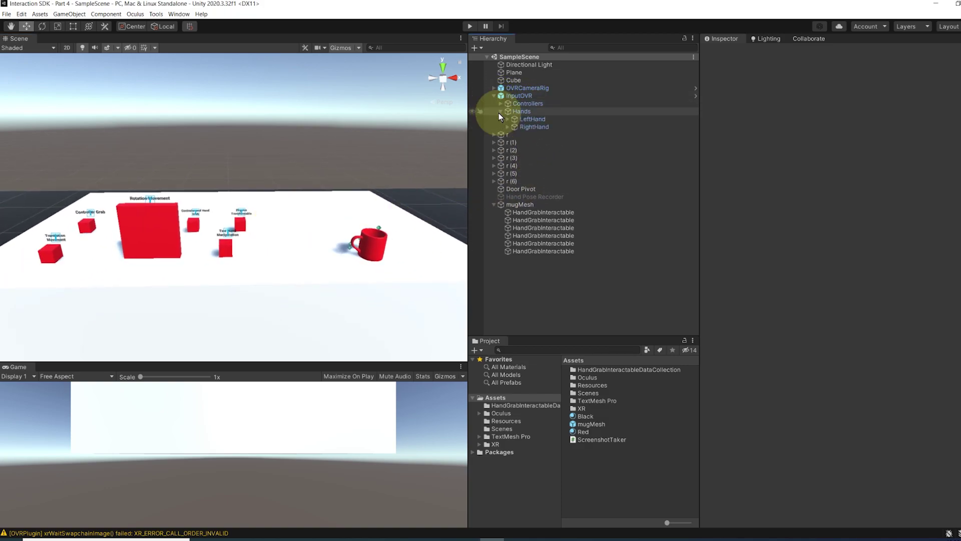
left_click(507, 120)
left_click(508, 158)
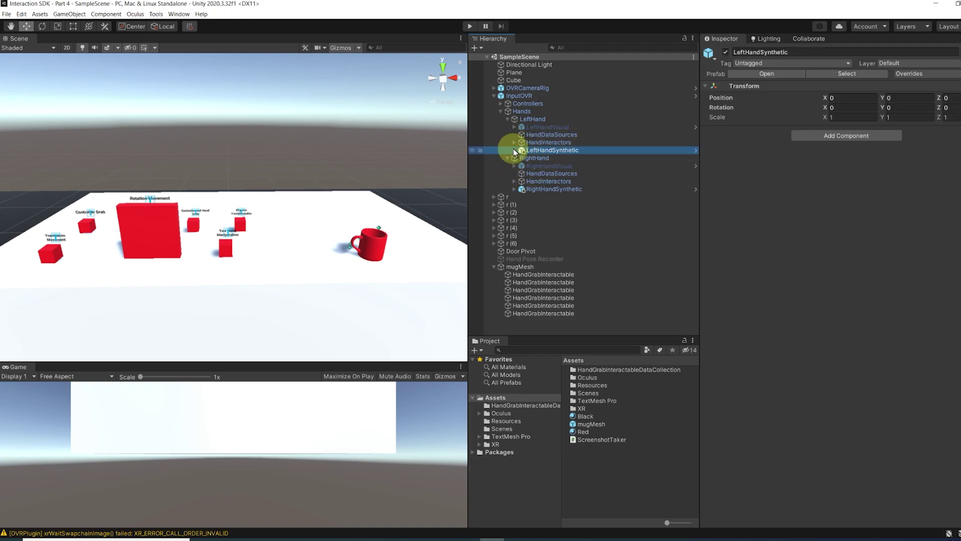
left_click(514, 150)
left_click(546, 158)
left_click(549, 166)
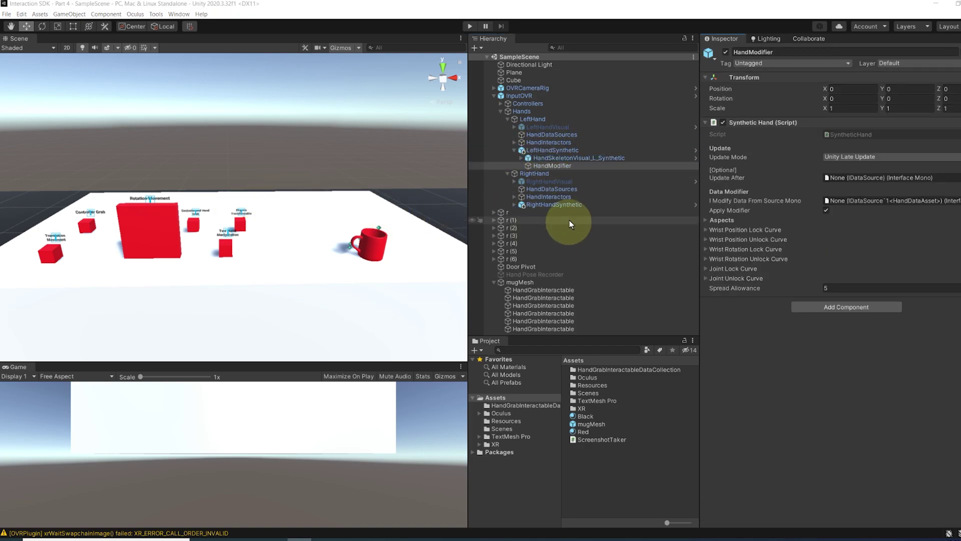
left_click(514, 205)
Step: Set RightHand and LeftHand as data sources of the right and left HandModifiers
left_click(534, 220)
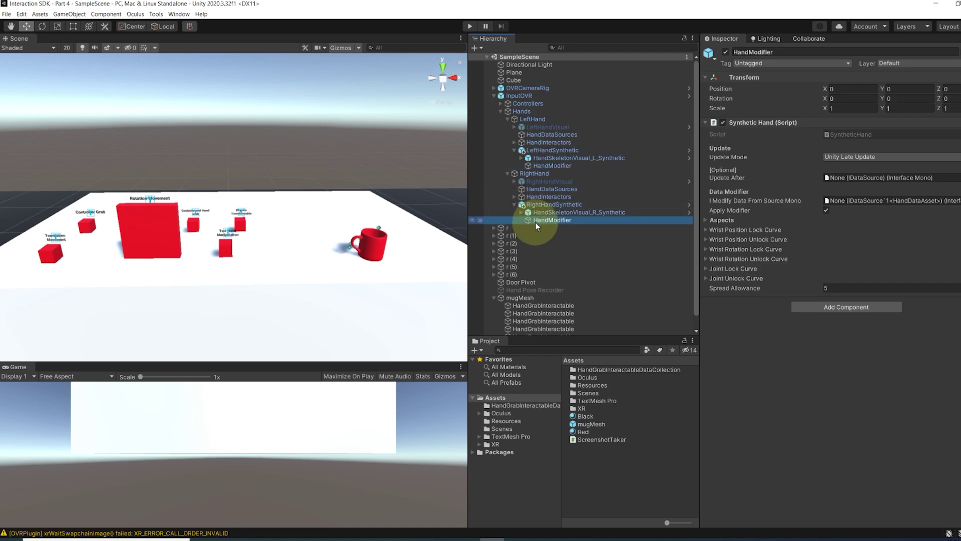
left_click_drag(600, 217, 791, 180)
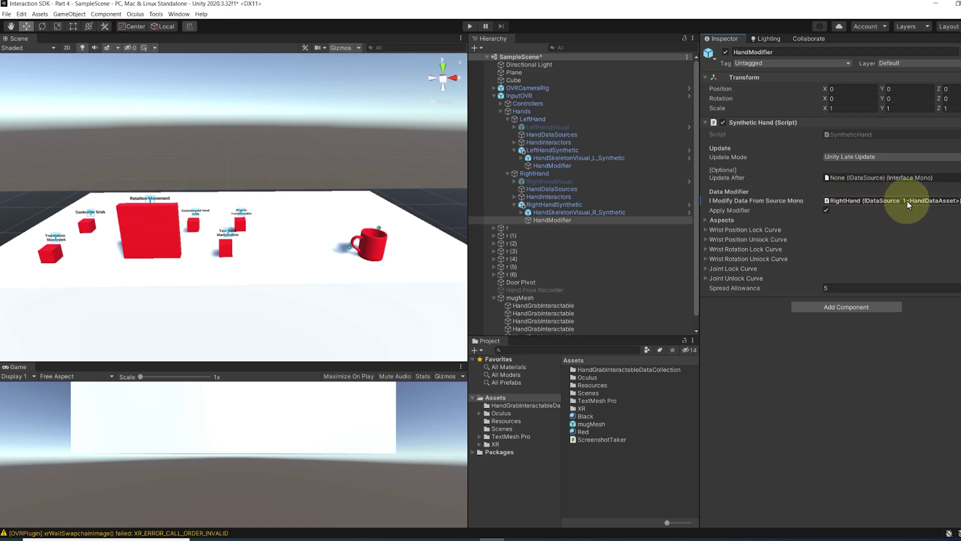
left_click(556, 167)
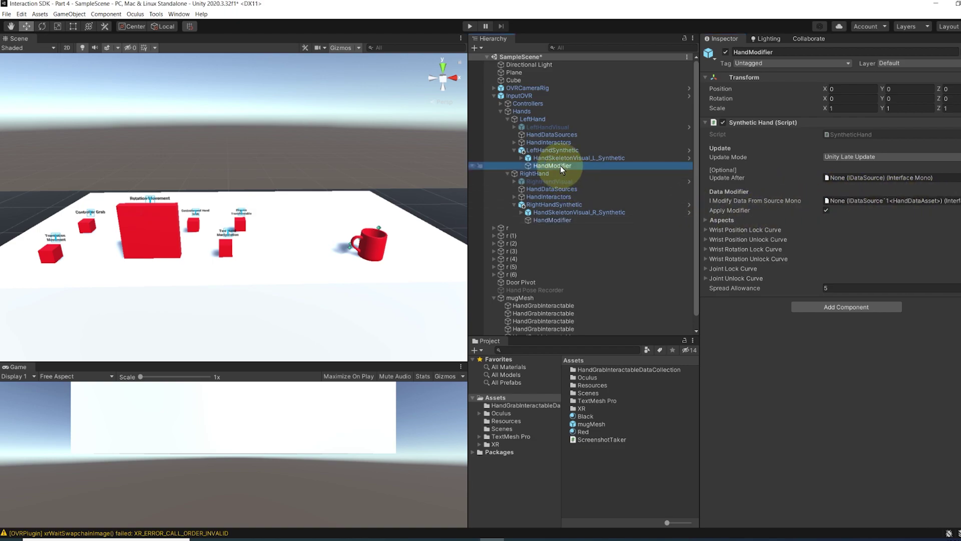
left_click_drag(523, 119, 812, 201)
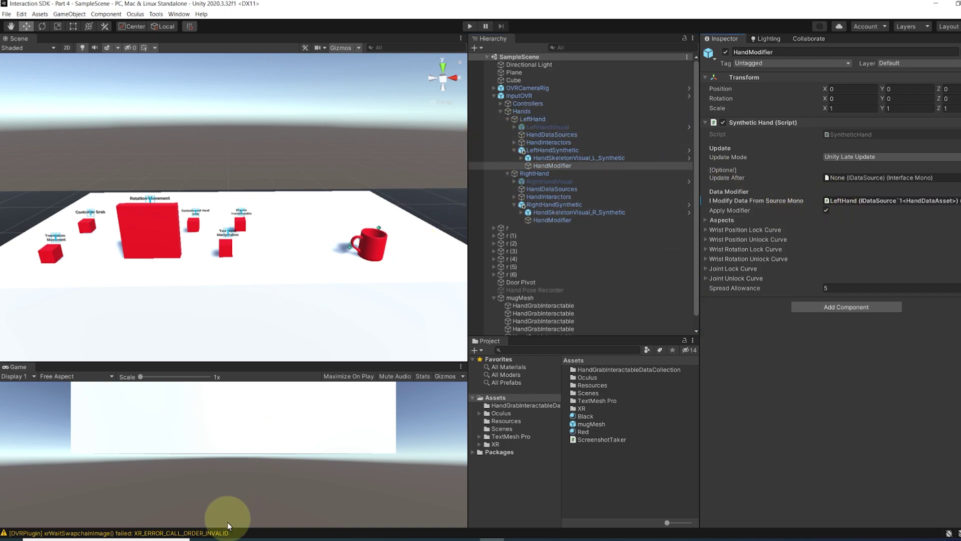
Step: Open the Console and review the error log
left_click(116, 533)
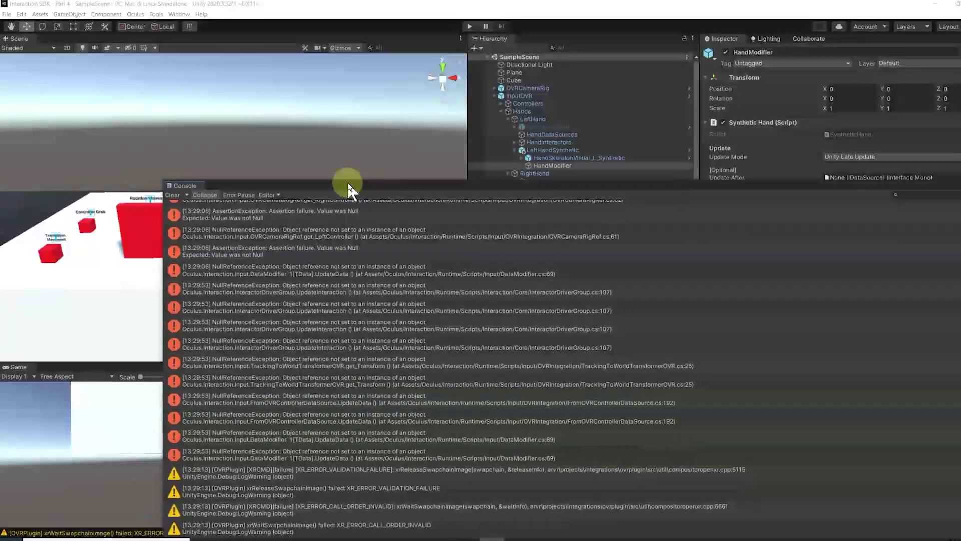
left_click_drag(349, 188, 265, 121)
scroll(190, 376, "down", 3)
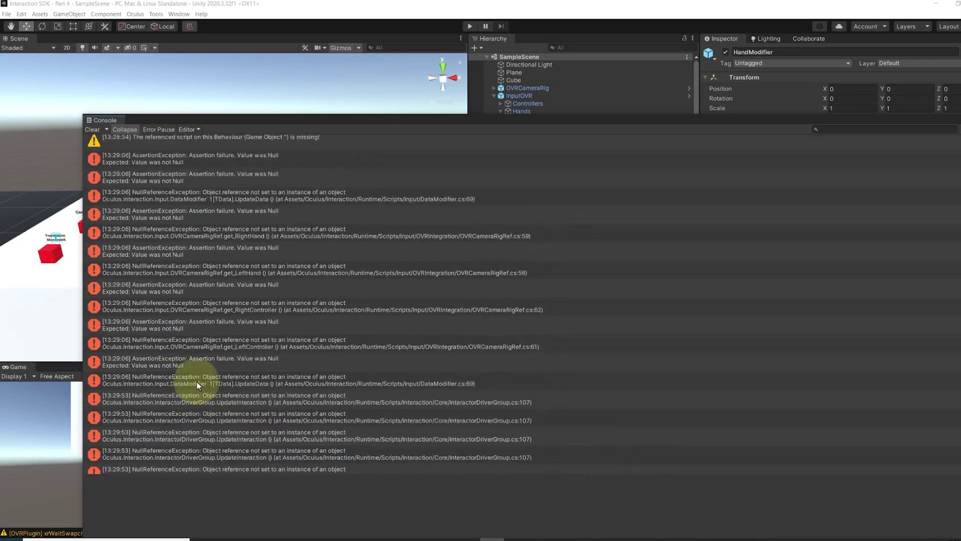
scroll(251, 350, "up", 6)
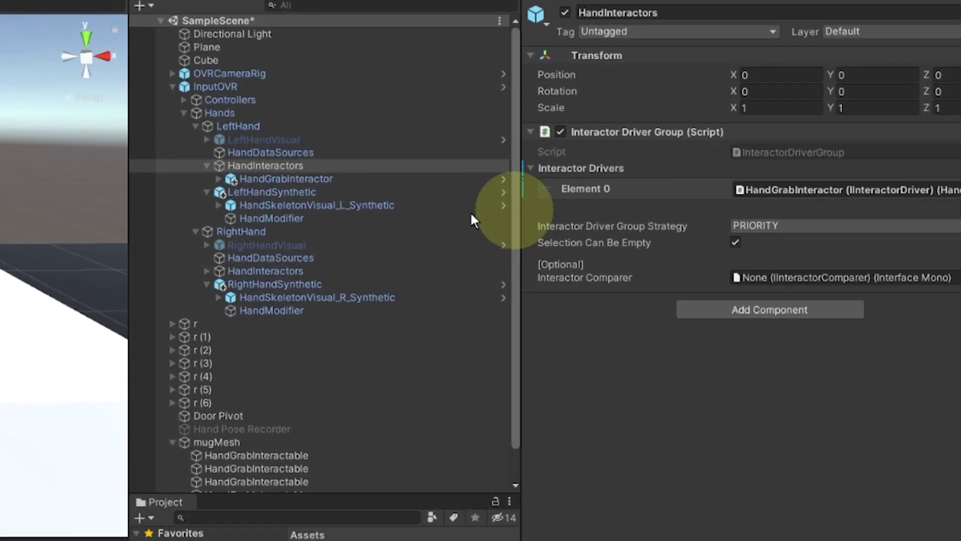
Step: Assign HandGrabInteractor and ControllerGrabInteractor as Element 0 drivers of their interactor groups
left_click(512, 206)
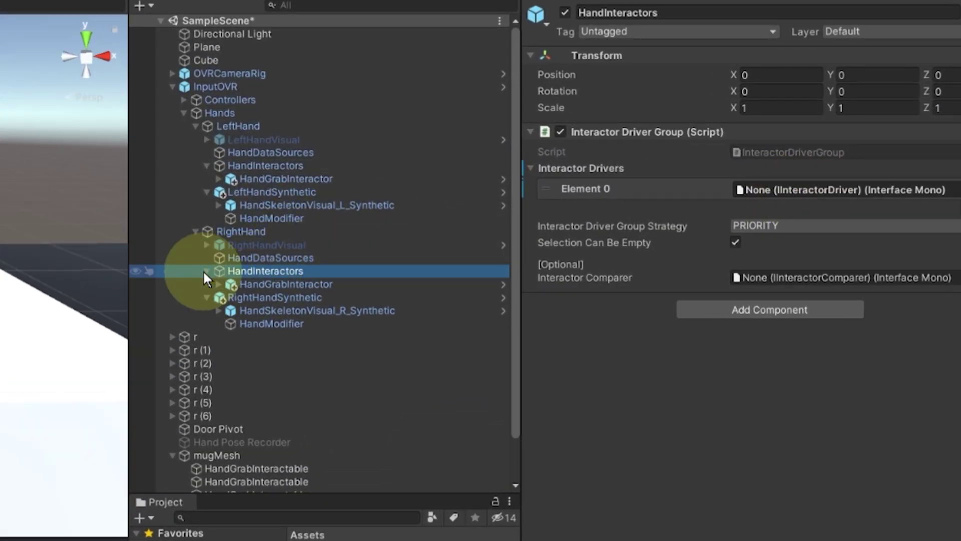
left_click_drag(286, 283, 826, 199)
left_click(183, 99)
left_click(195, 126)
left_click(195, 112)
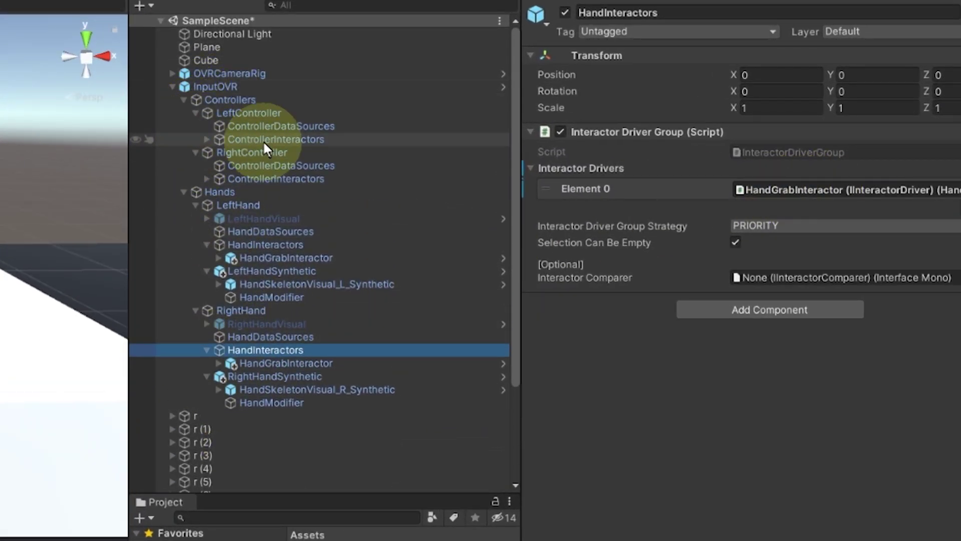
left_click(255, 139)
left_click(207, 139)
left_click_drag(290, 153, 811, 193)
left_click(253, 191)
left_click(206, 191)
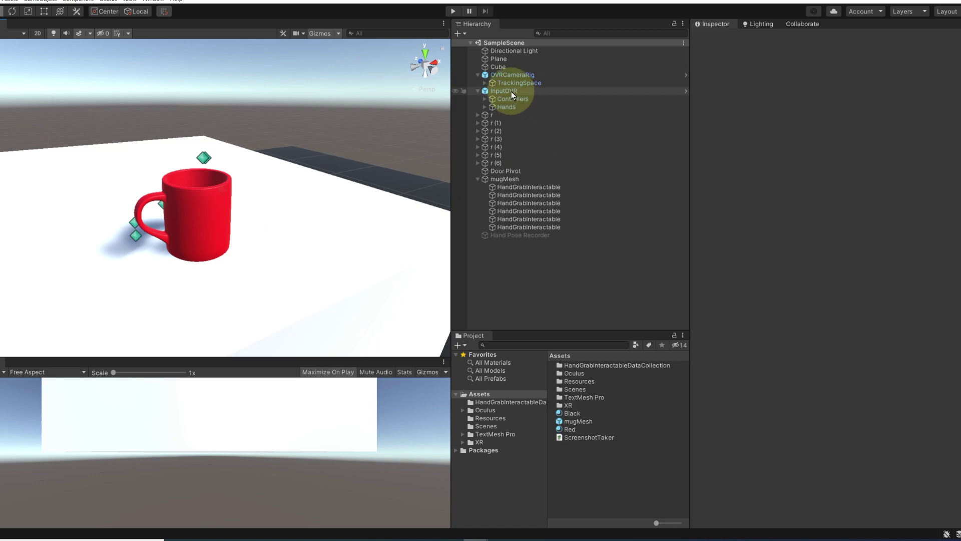
Step: Add an Interaction OVR Camera Rig component to OVRCameraRig
left_click(509, 91)
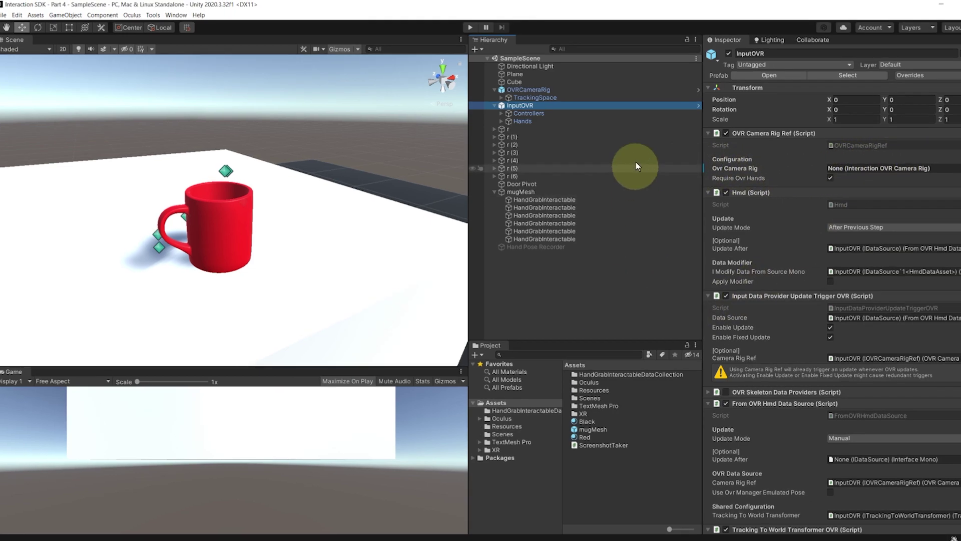
left_click_drag(528, 88, 761, 131)
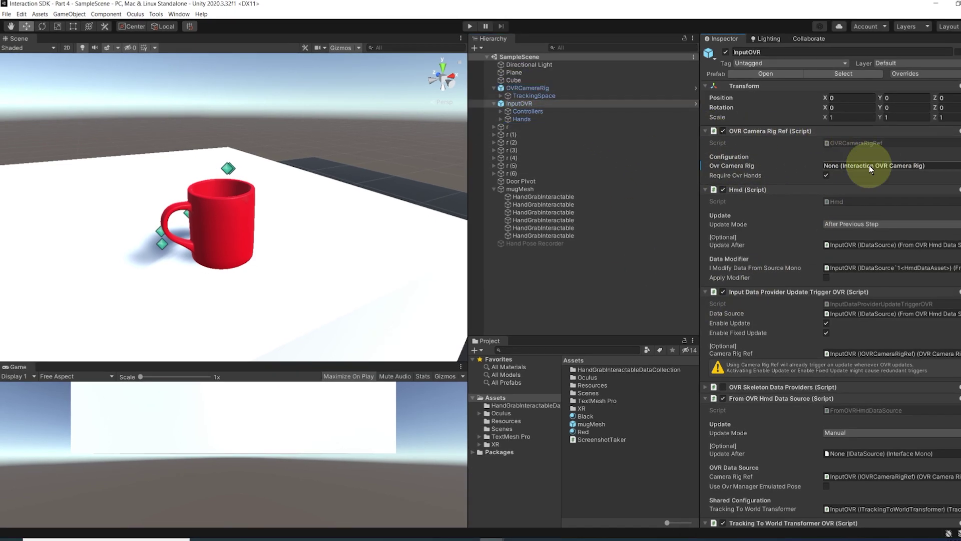
left_click(540, 89)
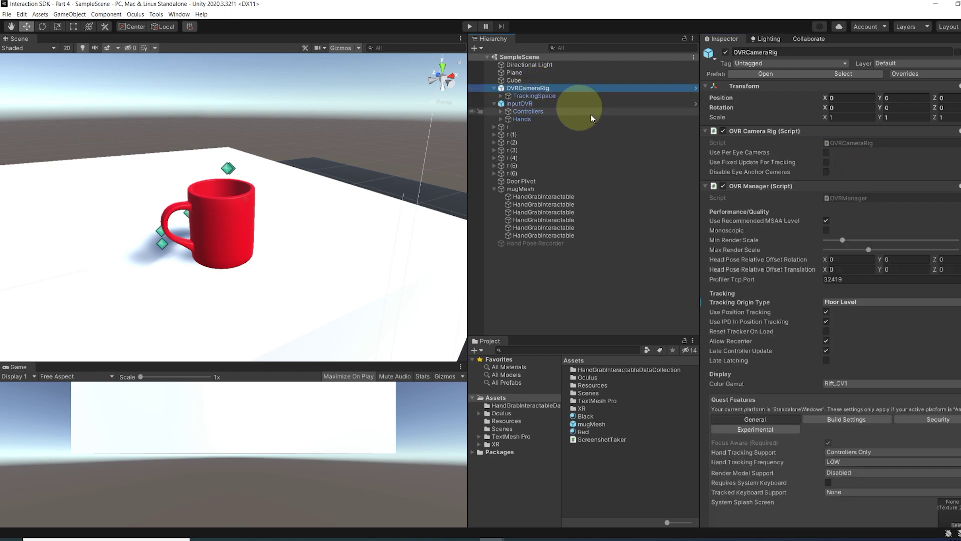
left_click(706, 187)
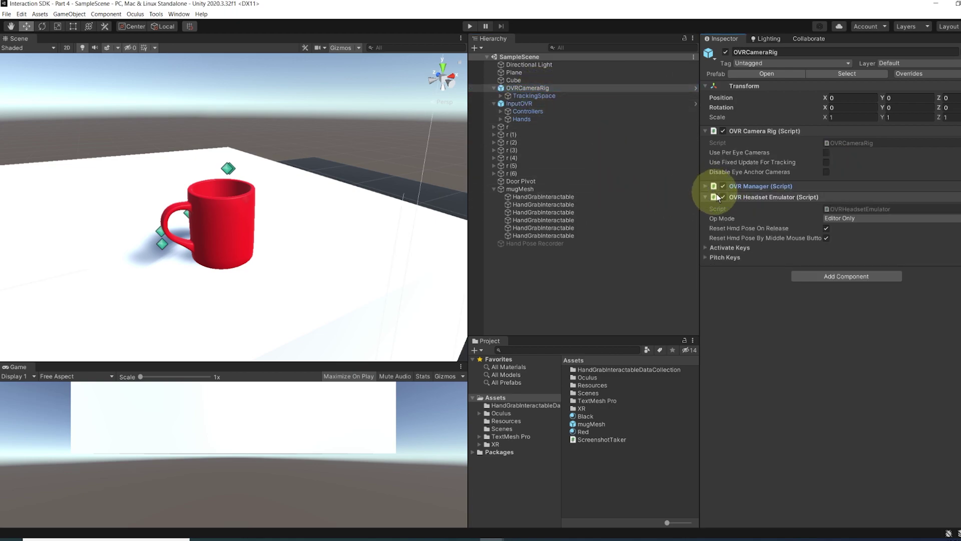
left_click(860, 278)
type("Interaction OVR")
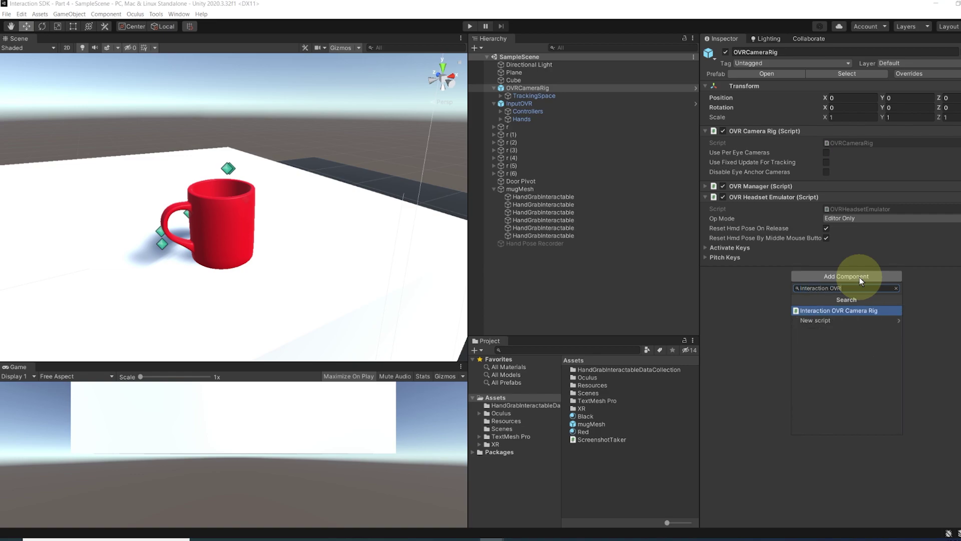
key("Return")
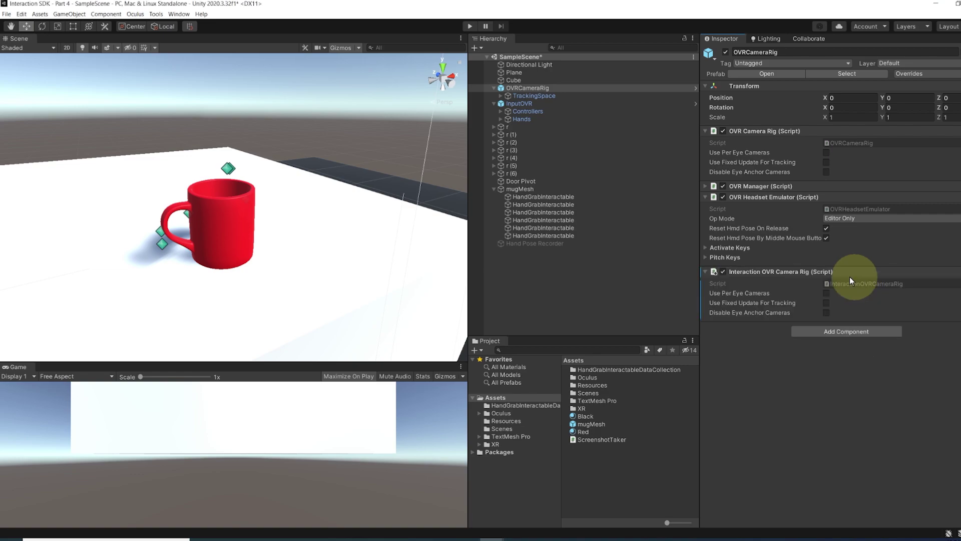
Step: Set OVRCameraRig as InputOVR's Ovr Camera Rig and uncheck Enable Update and Enable Fixed Update
left_click(518, 105)
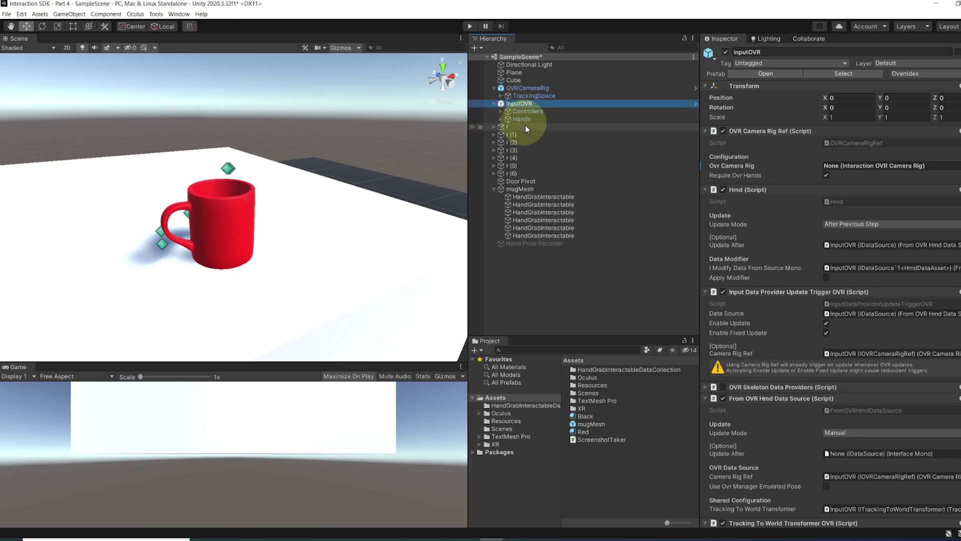
left_click_drag(537, 88, 549, 95)
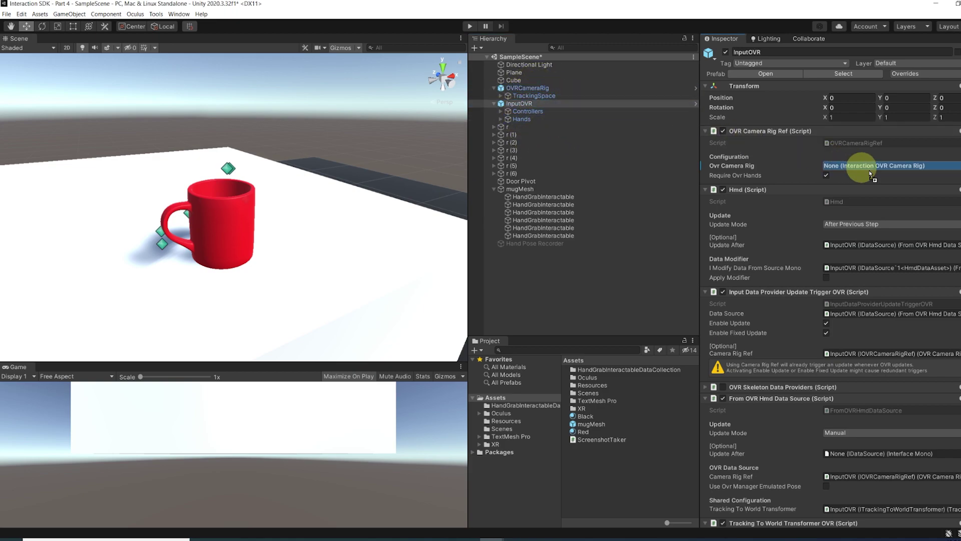
left_click_drag(870, 174, 871, 172)
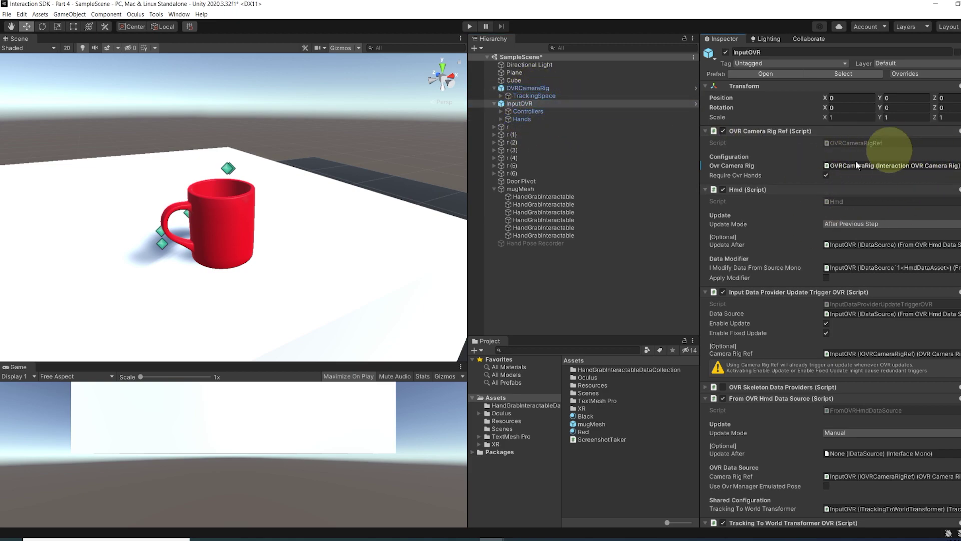
scroll(911, 186, "down", 3)
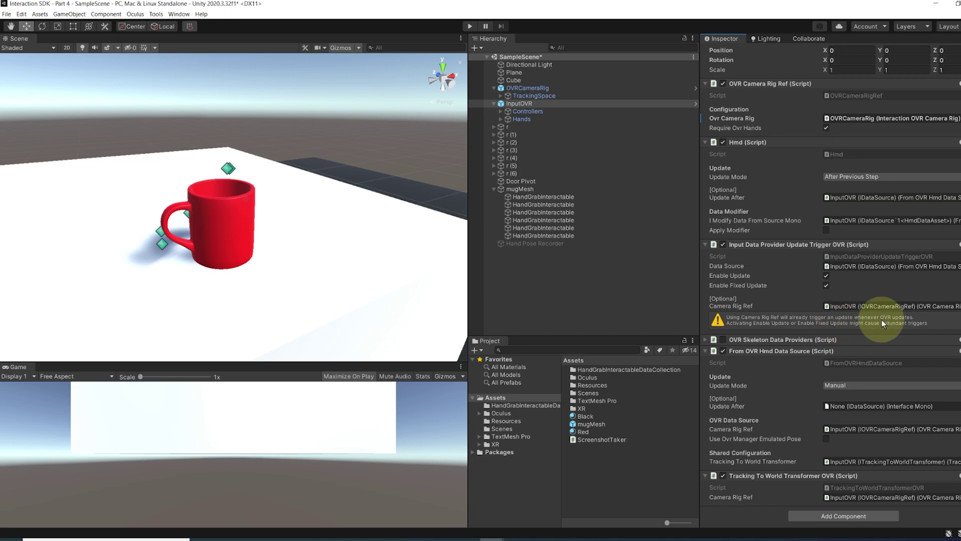
left_click(826, 276)
left_click(826, 285)
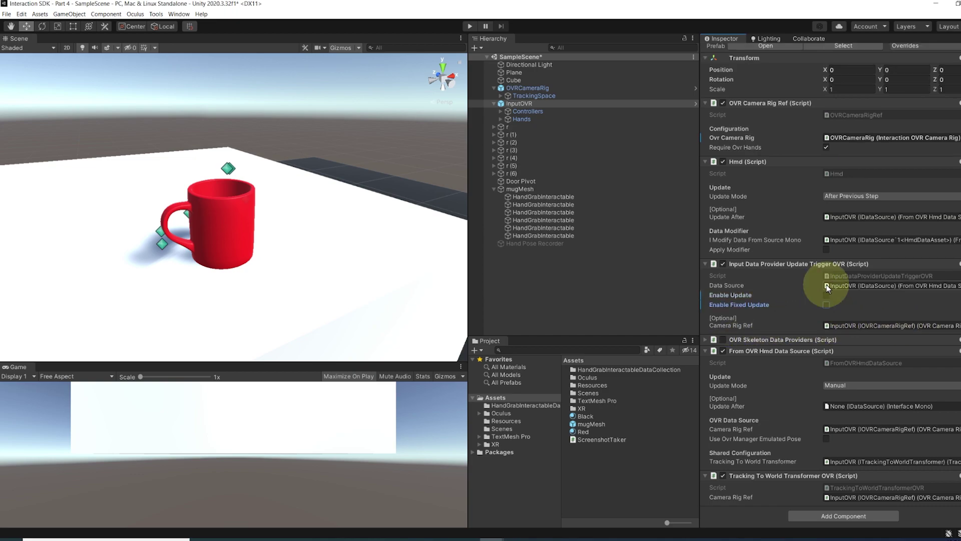
left_click(725, 305)
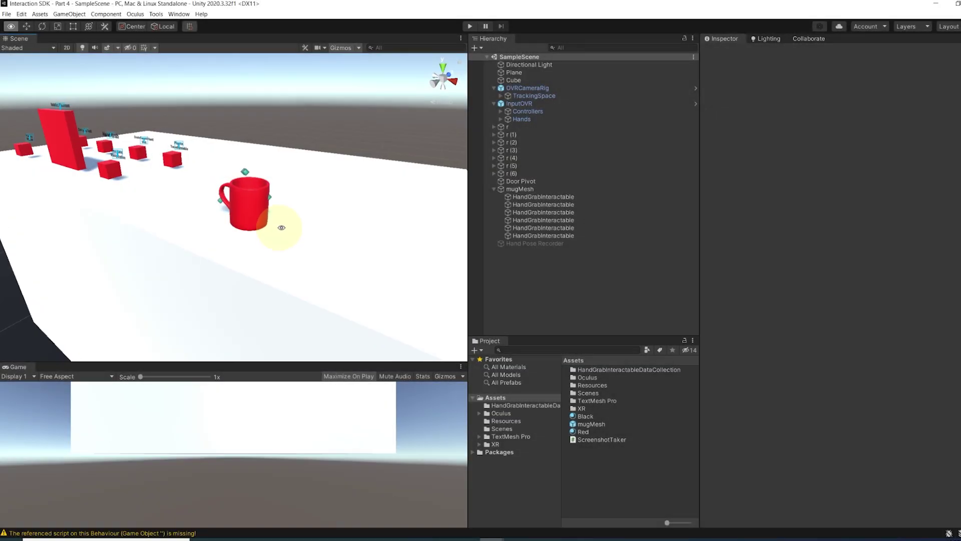
Step: Orbit around the mug, then inspect the missing-script warnings on mugMesh and Hand Pose Recorder
left_click_drag(281, 228, 386, 245, "alt")
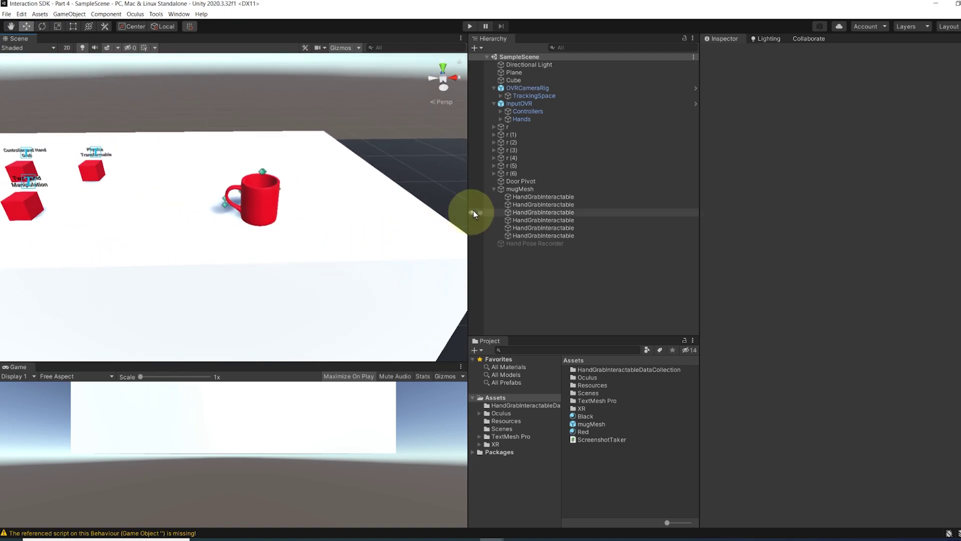
left_click(507, 189)
left_click(524, 242)
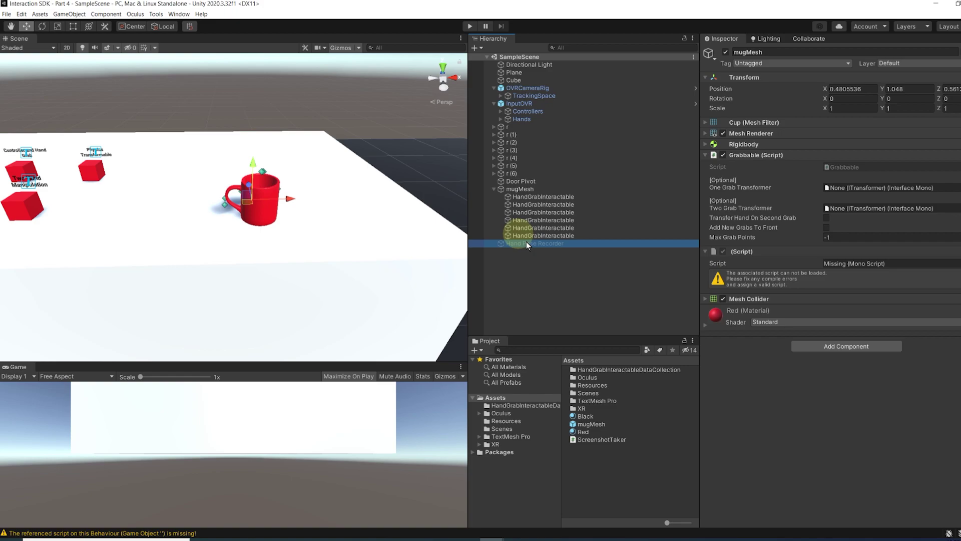
left_click(519, 190)
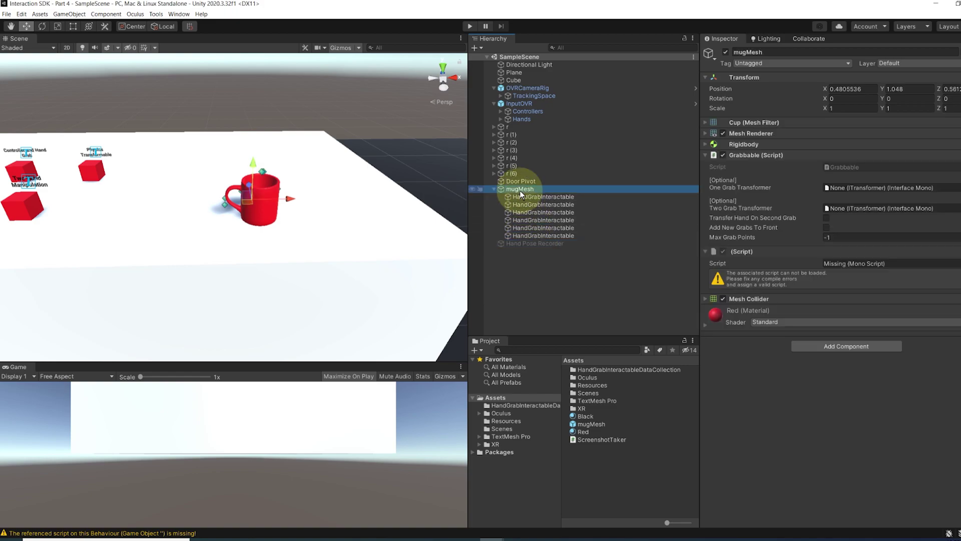
left_click(524, 242)
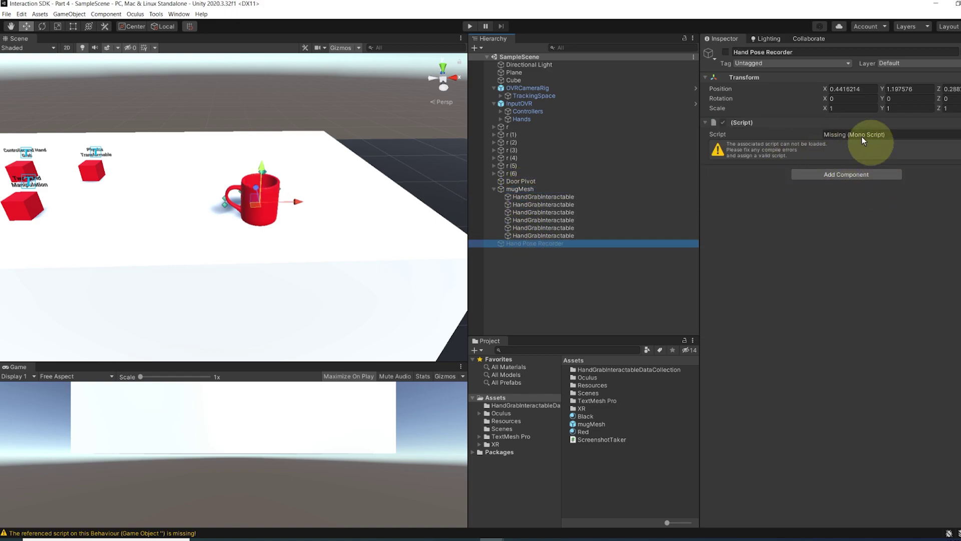
left_click(606, 277)
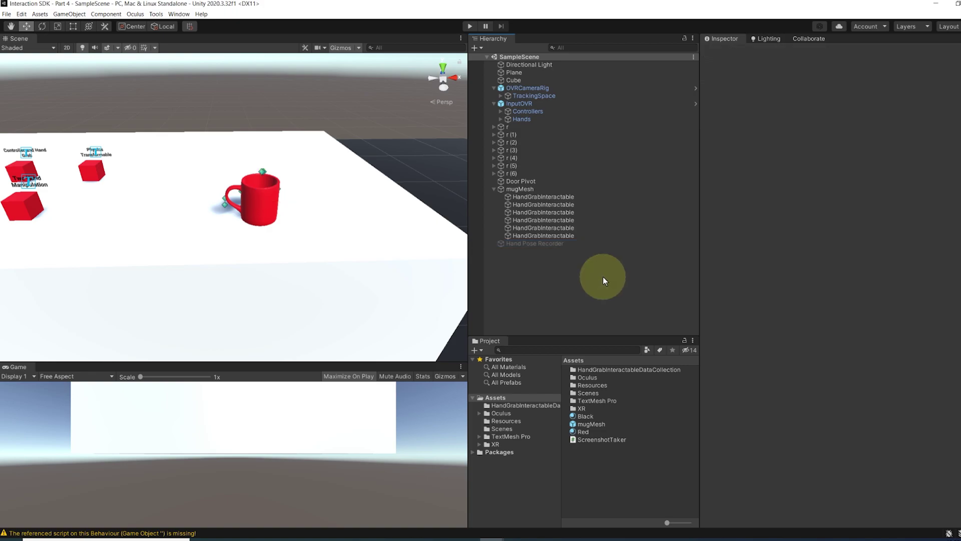
left_click(135, 15)
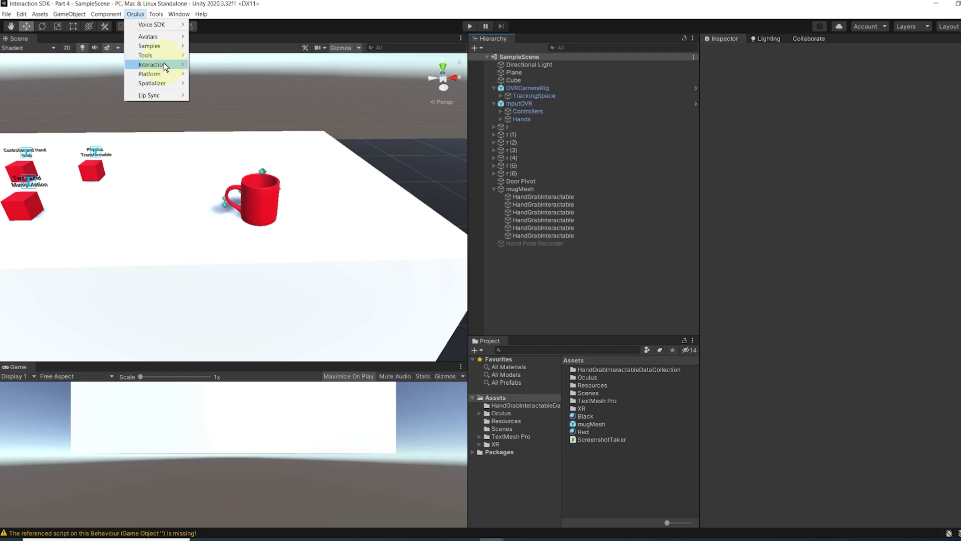
Step: Open and close the Hand Pose Recorder tool, then delete the Hand Pose Recorder object
mouse_move(166, 67)
left_click(239, 74)
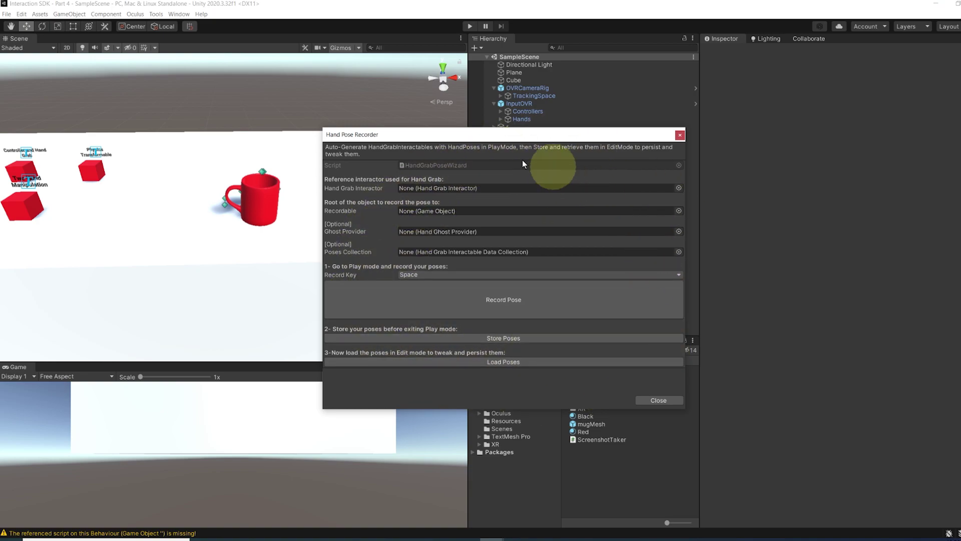
left_click(680, 135)
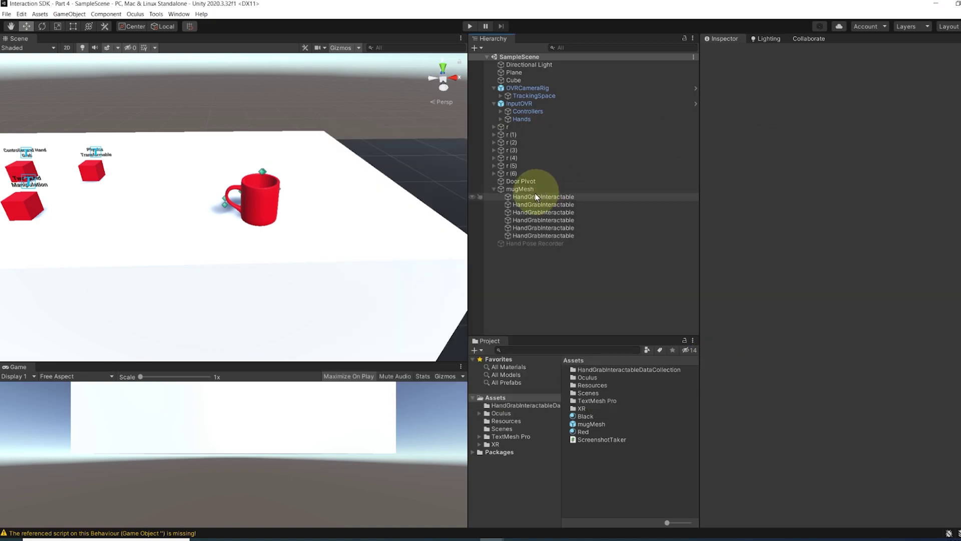
right_click(521, 245)
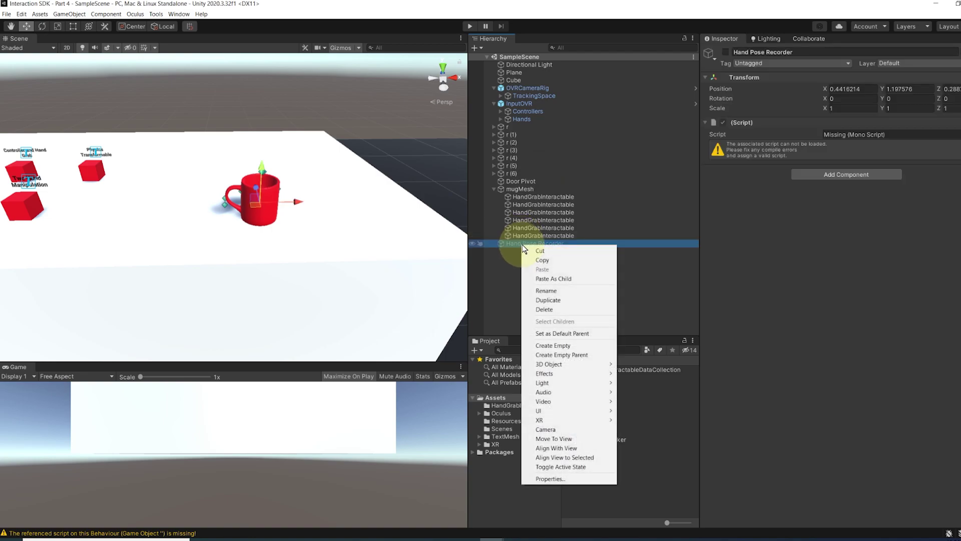
left_click(545, 309)
Step: Remove the missing-script component from mugMesh
left_click(517, 191)
right_click(735, 251)
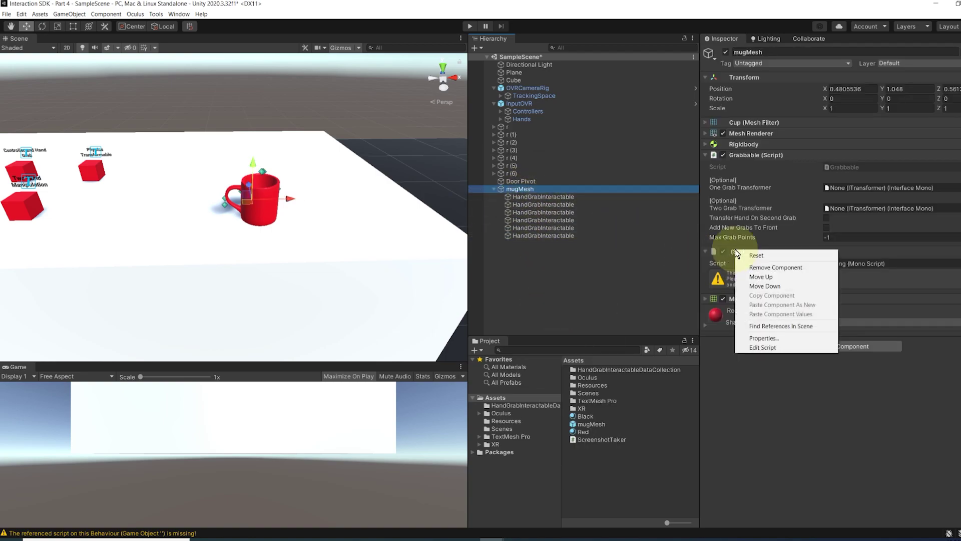
left_click(771, 267)
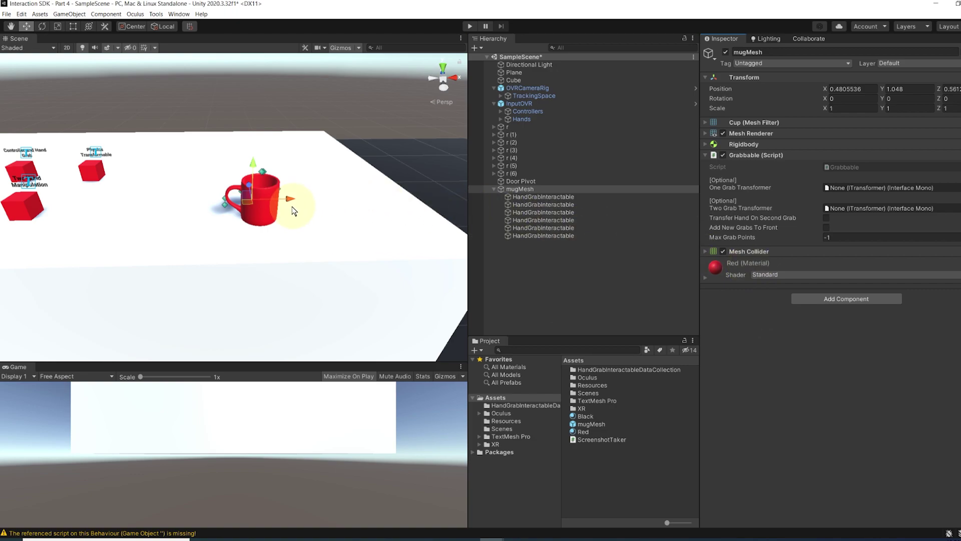
Step: Set the first mug HandGrabInteractable's Ghost Provider to GhostProvider
left_click(523, 200)
left_click(524, 205)
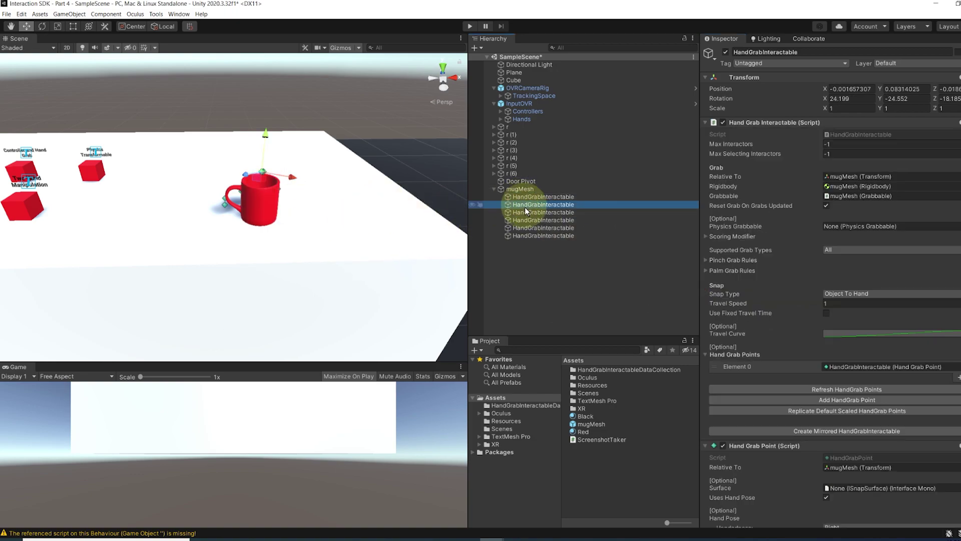
left_click(531, 235)
left_click(530, 197)
scroll(851, 321, "down", 5)
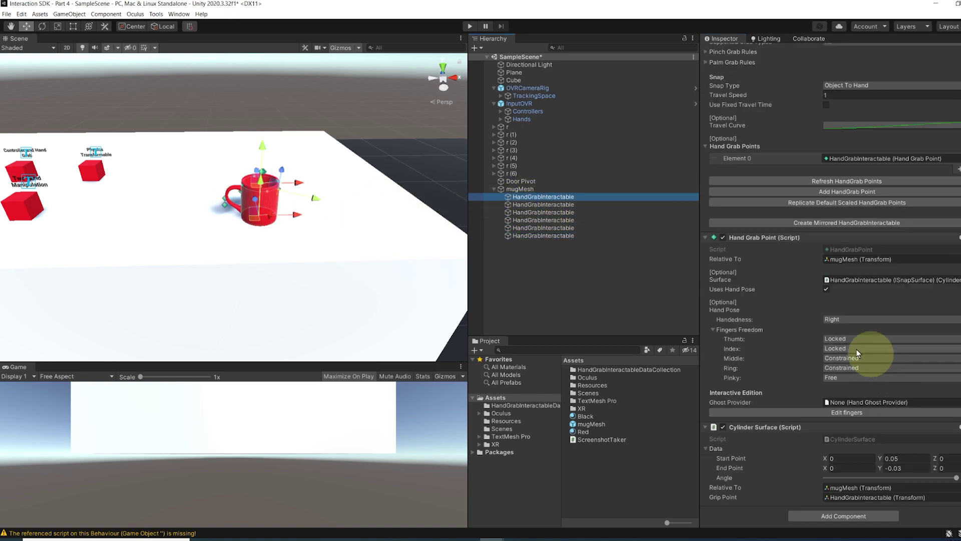
left_click(957, 402)
double_click(713, 197)
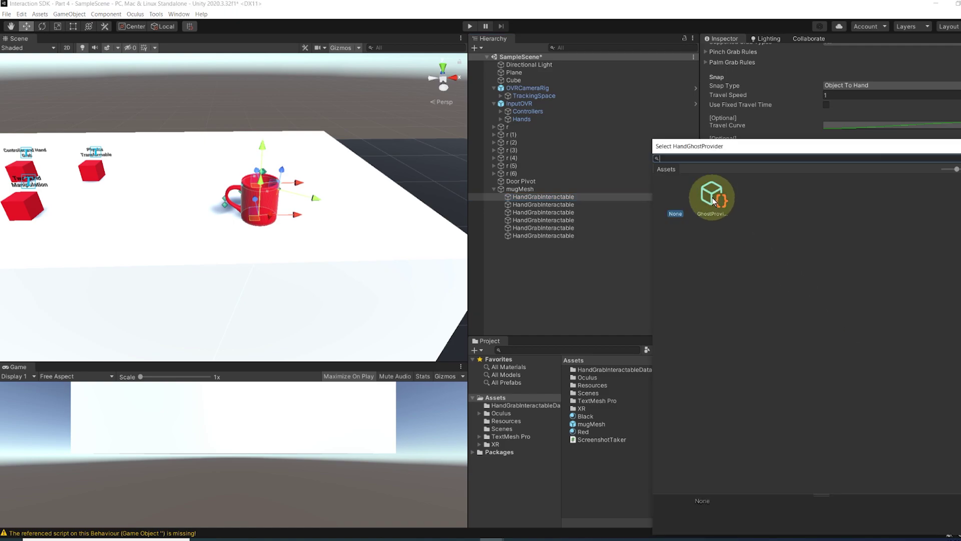
Step: Review the remaining HandGrabInteractable grab poses on the mug
left_click(552, 212)
left_click(552, 220)
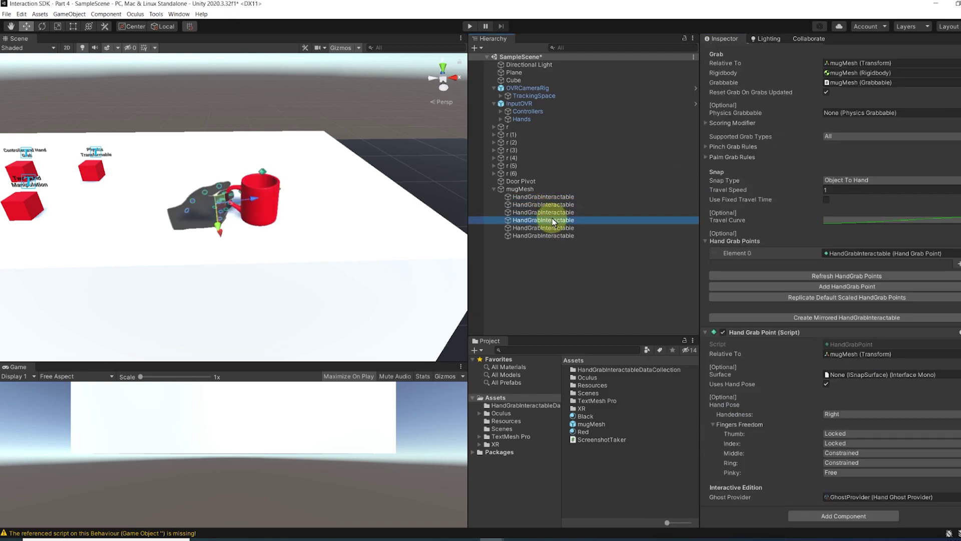
left_click(550, 228)
left_click(550, 235)
left_click(545, 212)
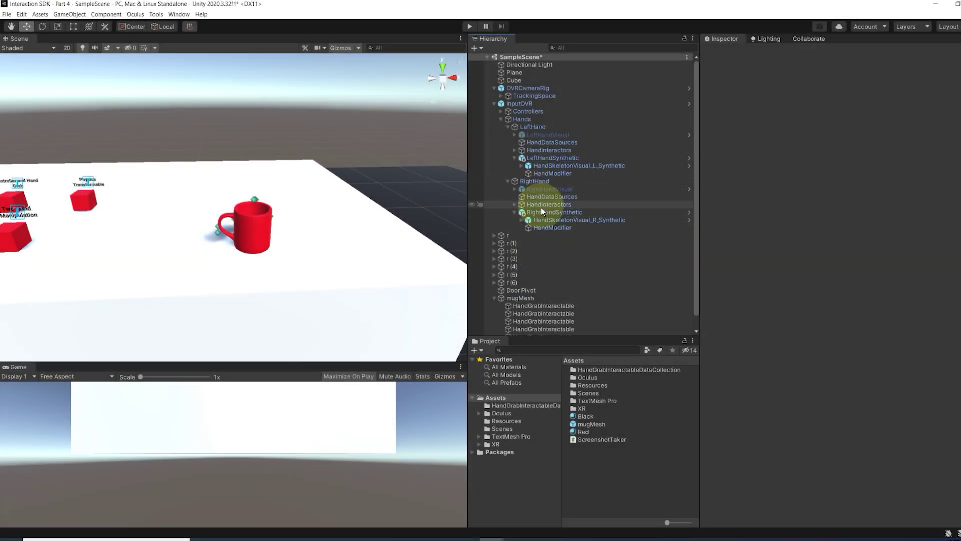
Step: Add a Hand Grab Interactor Visual to the right HandModifier, linking HandGrabInteractor and HandModifier
left_click(544, 228)
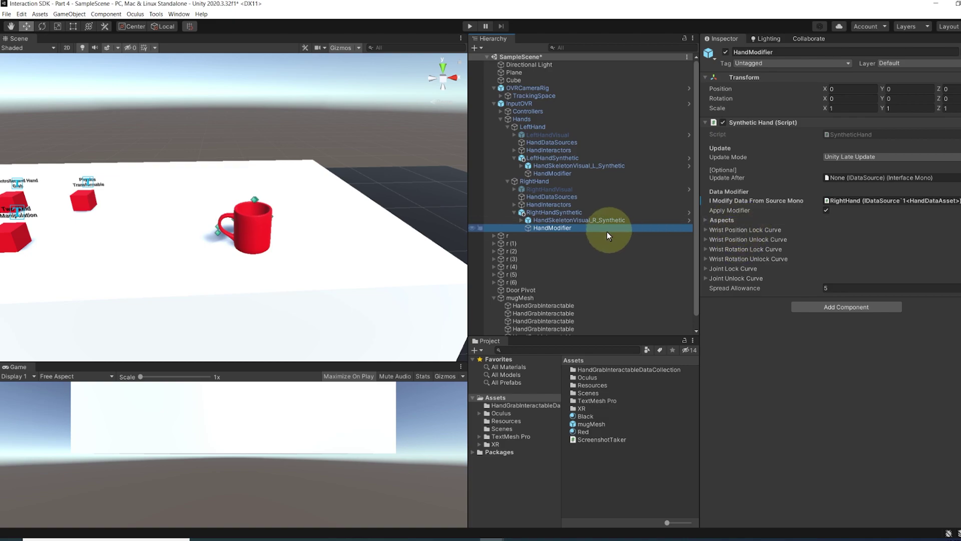
left_click(801, 307)
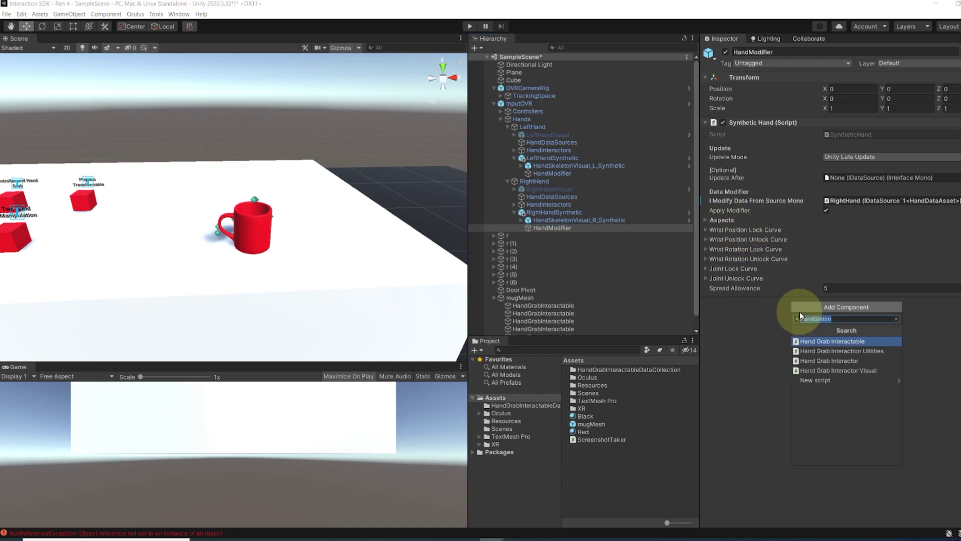
left_click(840, 371)
left_click_drag(560, 216, 754, 326)
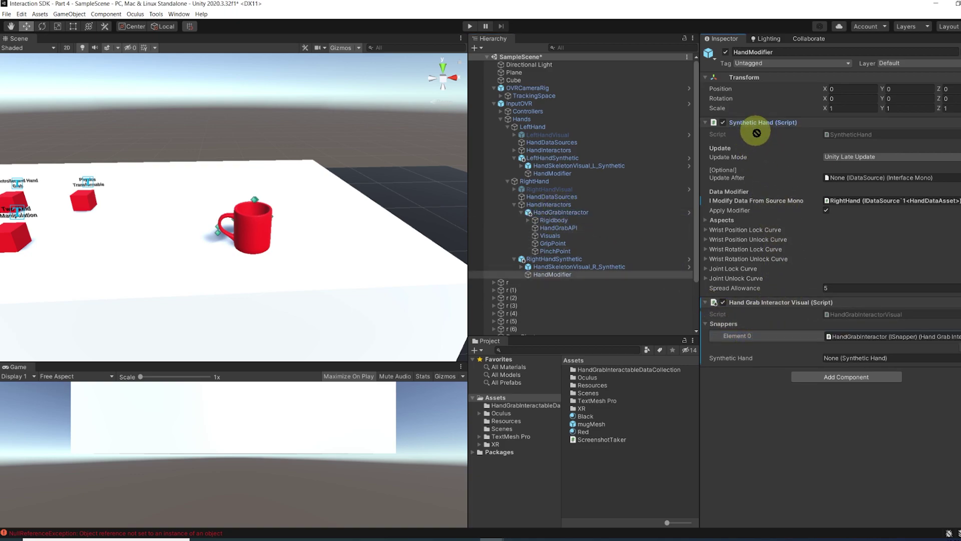
left_click_drag(757, 133, 866, 361)
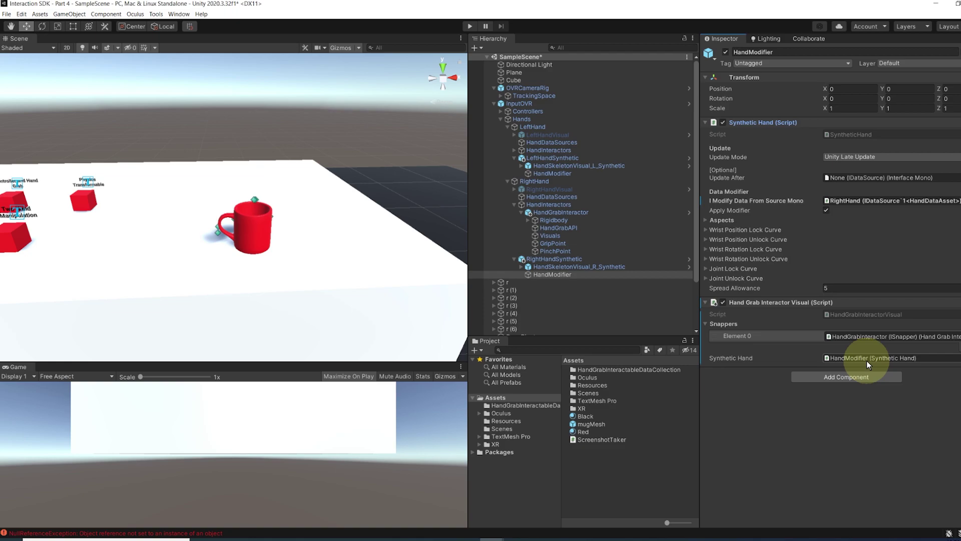
Step: Add a Hand Grab Interactor Visual to the left HandModifier with HandModifier as synthetic hand
left_click(559, 174)
left_click(851, 305)
left_click(832, 362)
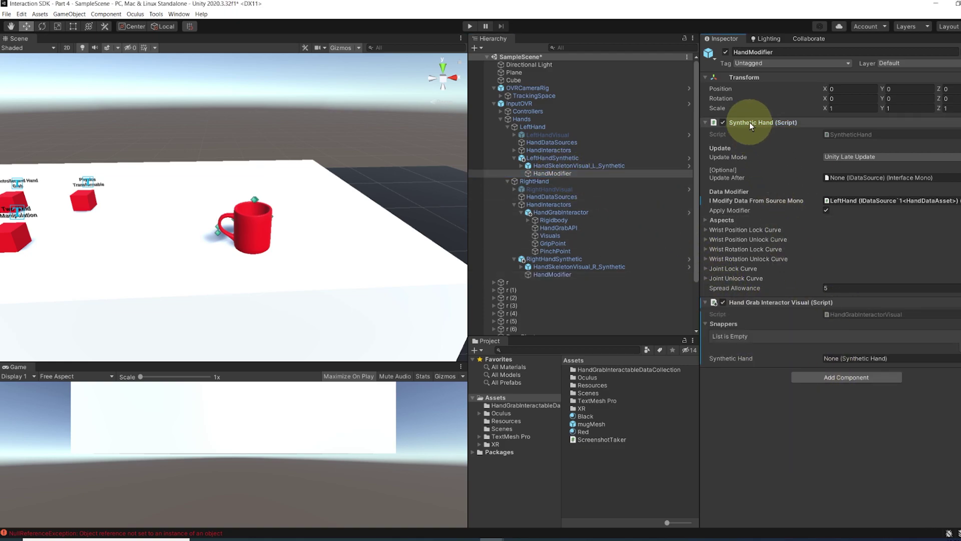
left_click_drag(750, 123, 839, 360)
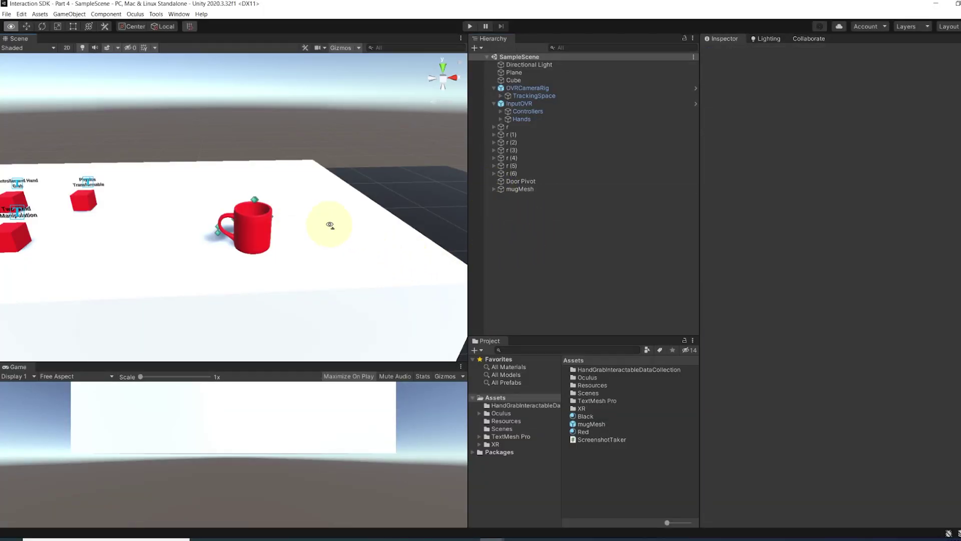
Step: Zoom the Scene view back until the whole white table, its red cubes and the mug are in frame
left_click_drag(329, 224, 311, 240, "alt")
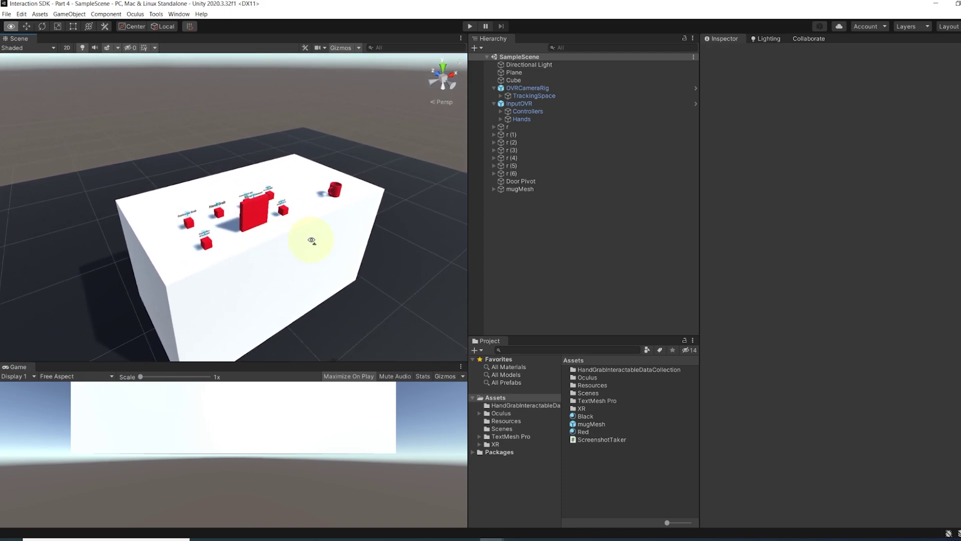
Step: Expand the Controllers hierarchy and find the ControllerRayInteractor and HandRayInteractor prefabs in Project
left_click(500, 112, "alt")
left_click(531, 142)
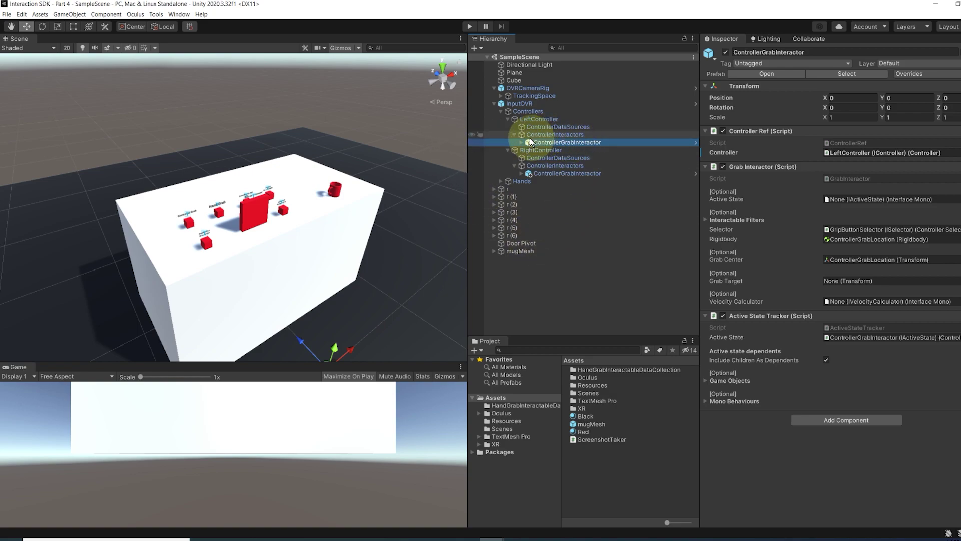
left_click(514, 135)
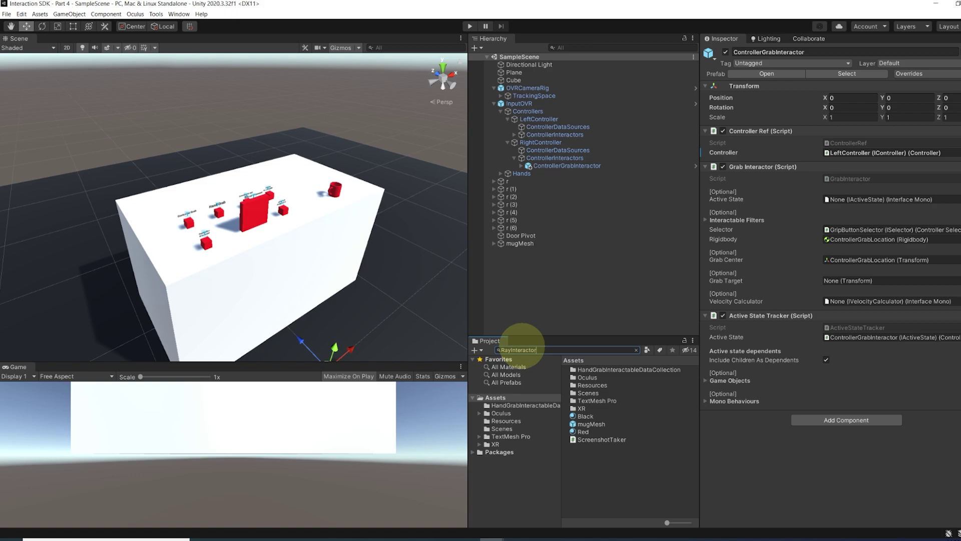
left_click(569, 444)
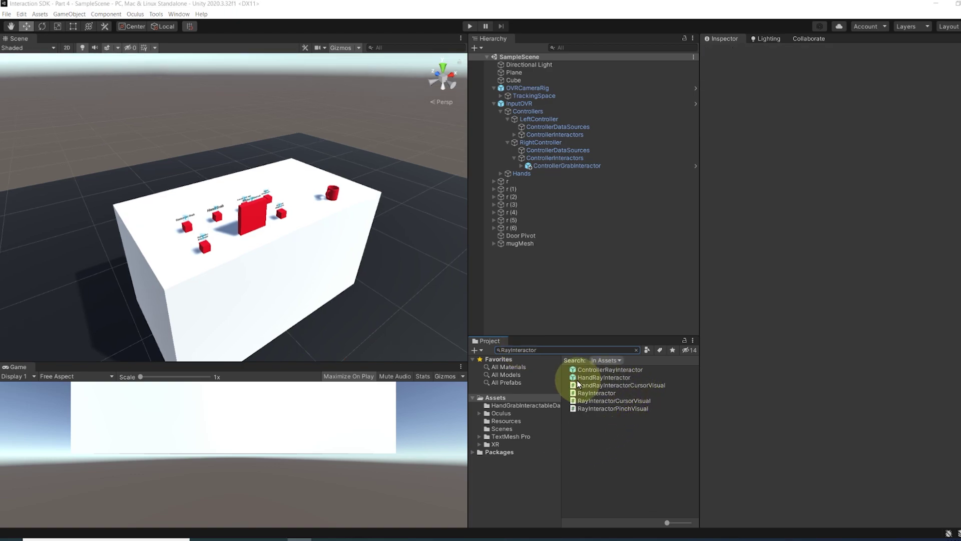
left_click(590, 371)
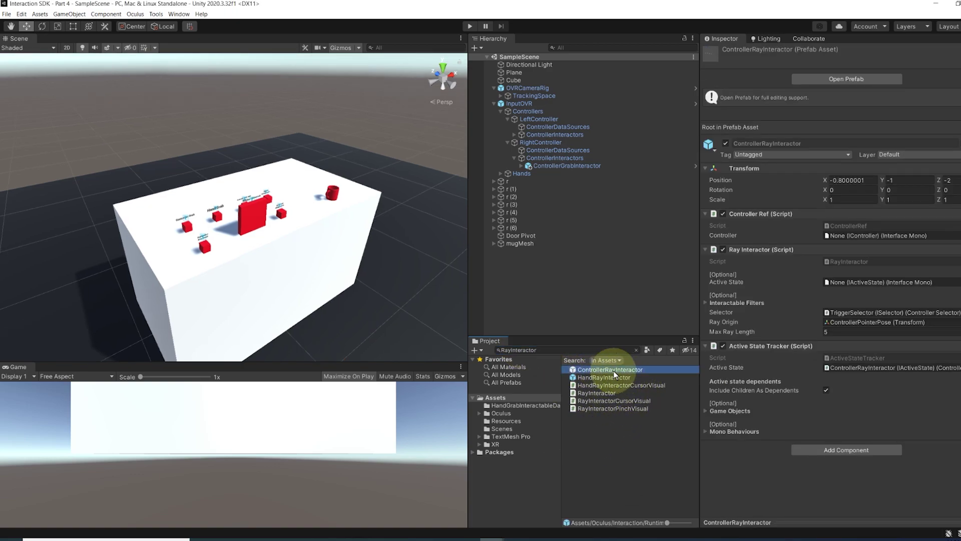
left_click(597, 379)
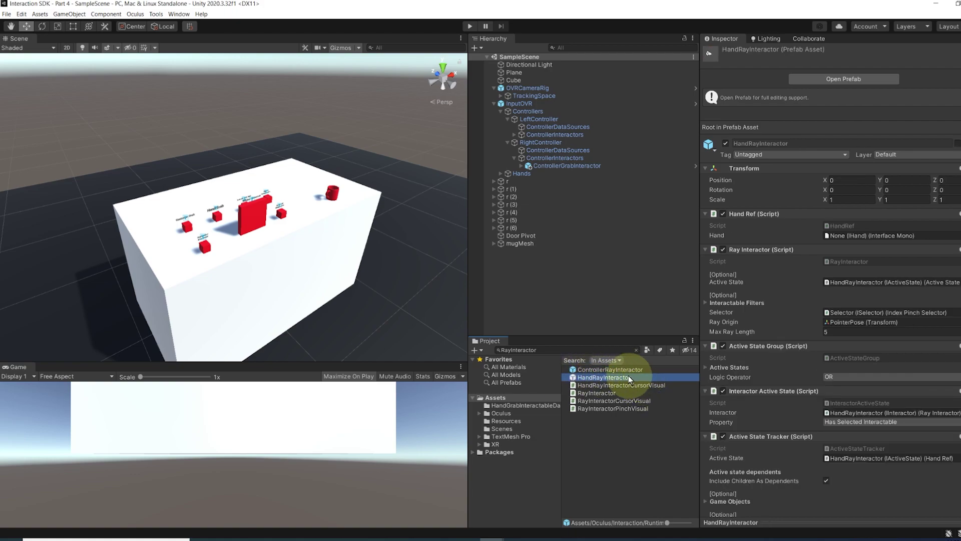
Step: Place ControllerRayInteractor under both controllers' interactors and HandRayInteractor under both hands' interactors
left_click_drag(629, 379, 621, 330)
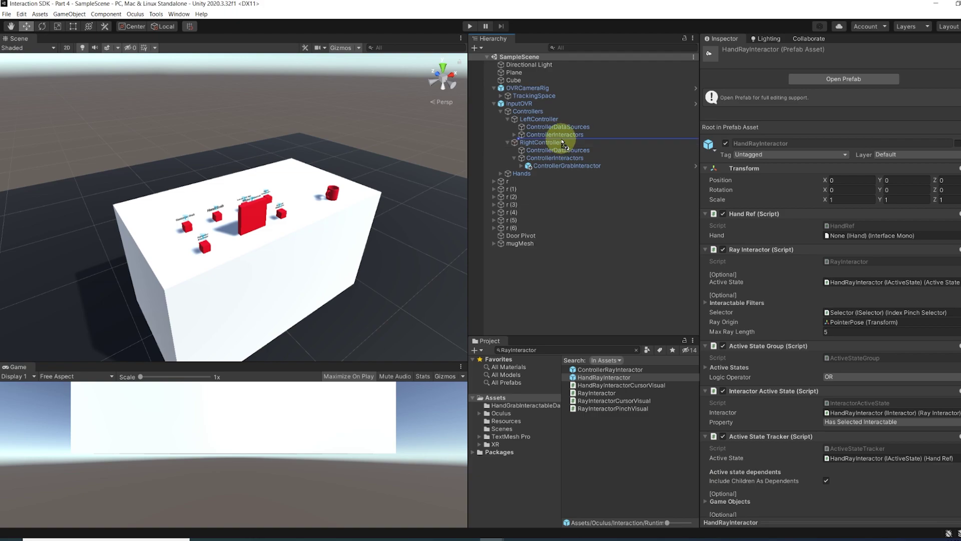
left_click_drag(563, 139, 562, 134)
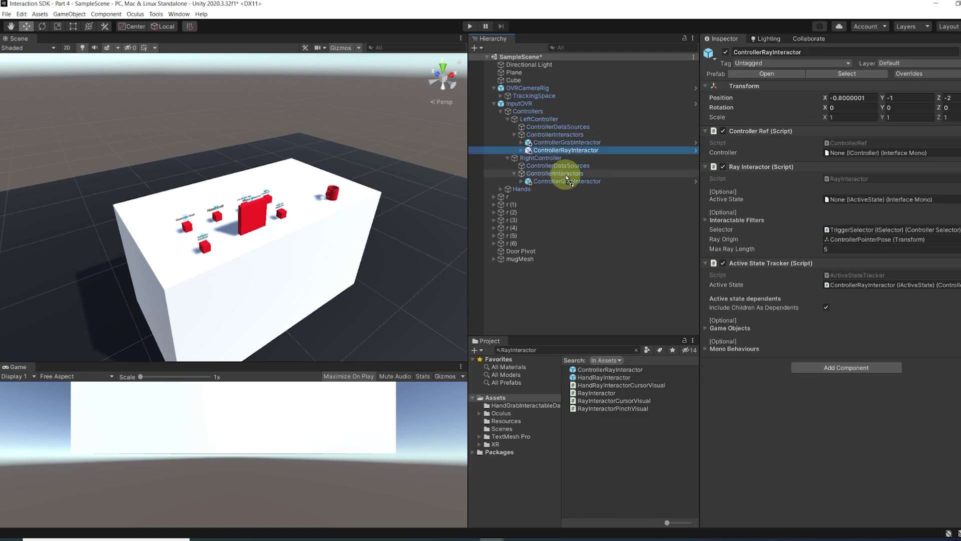
left_click_drag(567, 178, 566, 176)
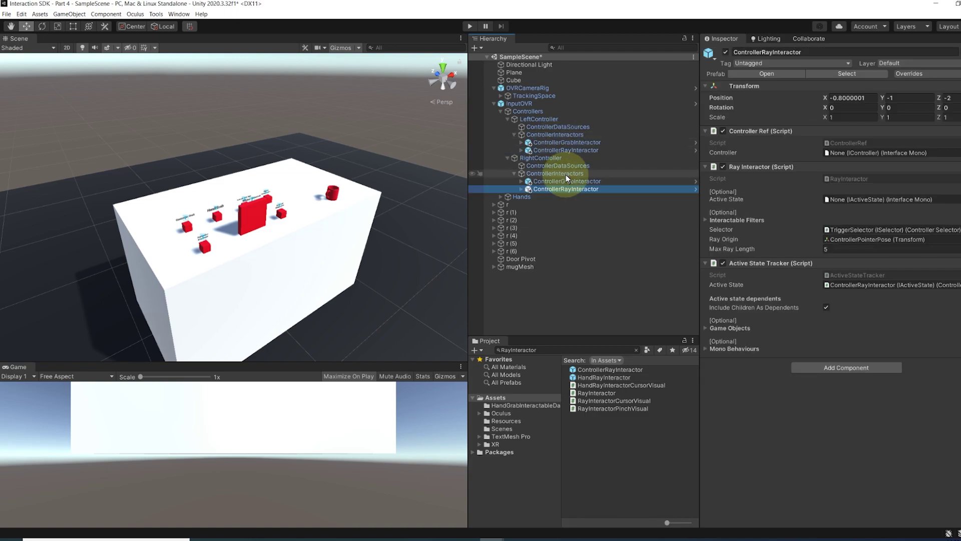
left_click_drag(600, 377, 554, 222)
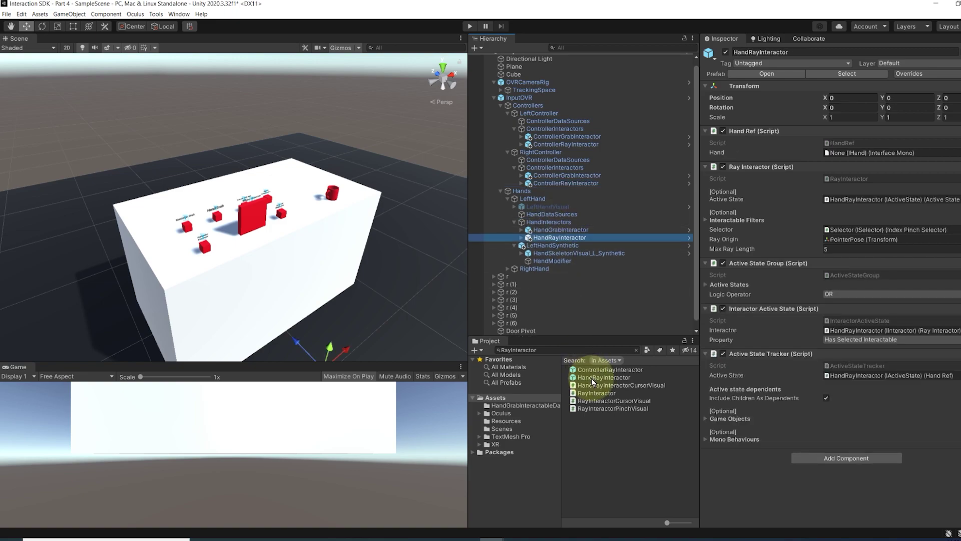
left_click_drag(593, 381, 547, 293)
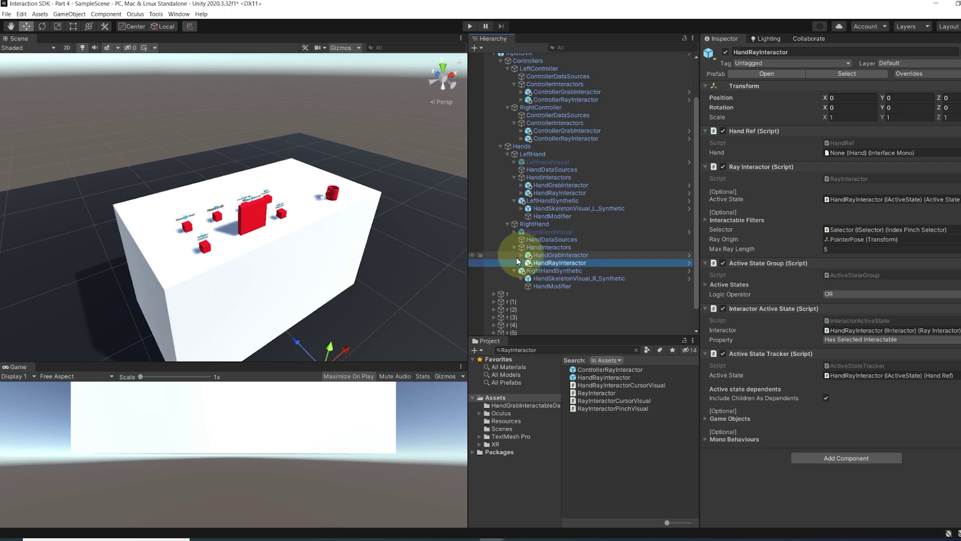
Step: Check the four new controller and hand ray interactors in the Hierarchy
scroll(515, 253, "down", 2)
left_click(587, 106)
left_click(566, 143)
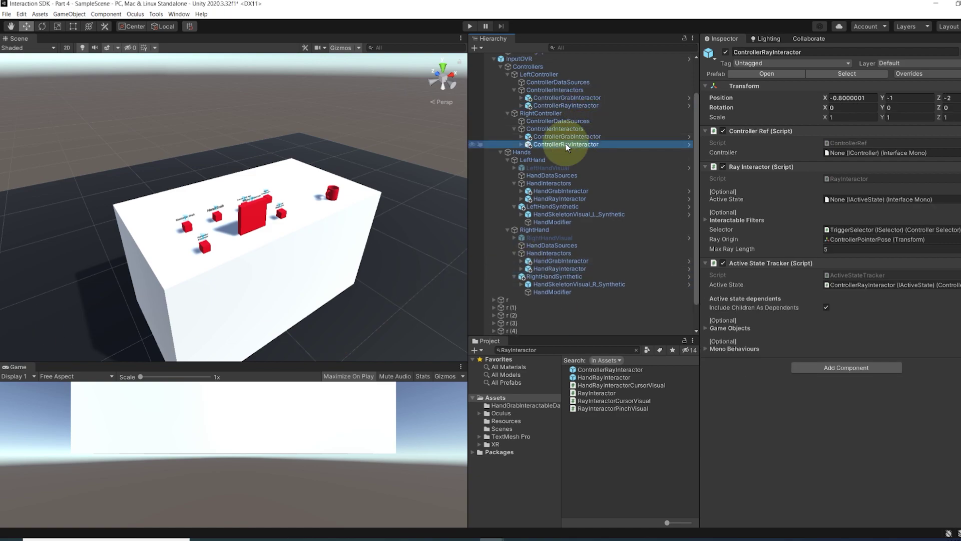
left_click(553, 199)
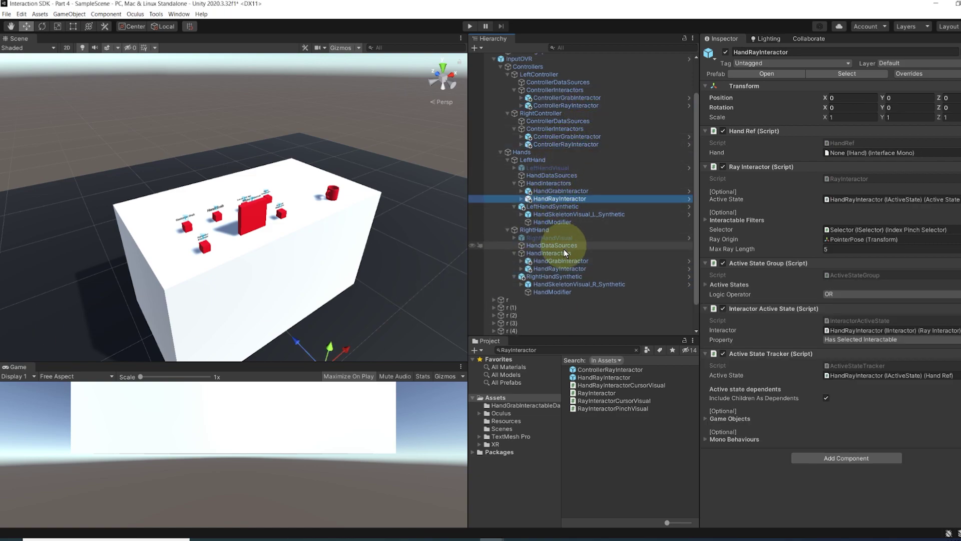
left_click(566, 268)
left_click(554, 105)
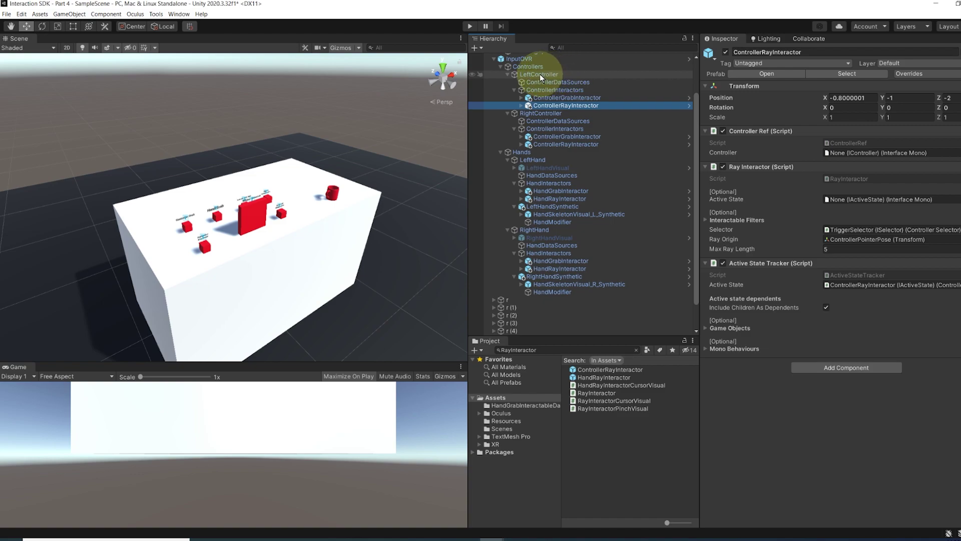
Step: Set LeftController and RightController as the Controller of the left and right ControllerRayInteractors
left_click_drag(539, 74, 855, 158)
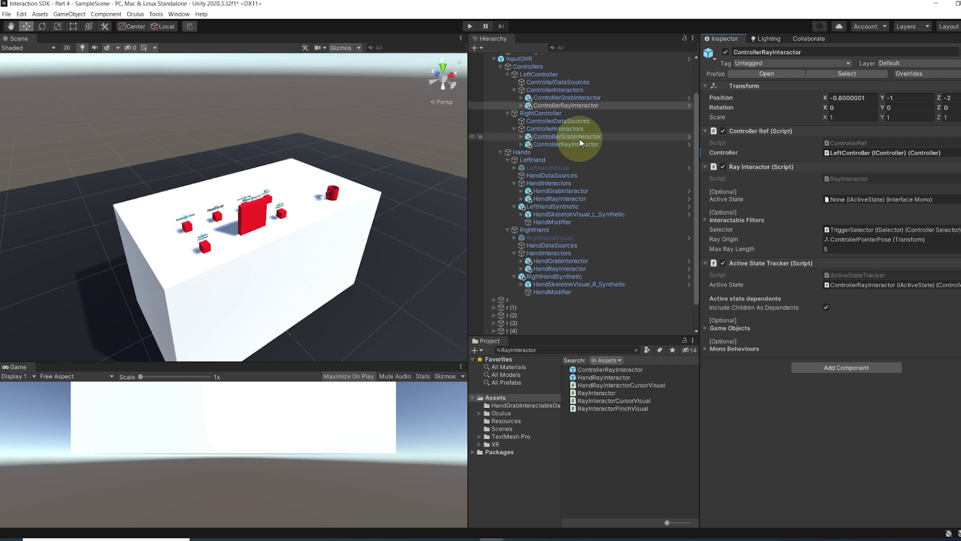
left_click(567, 143)
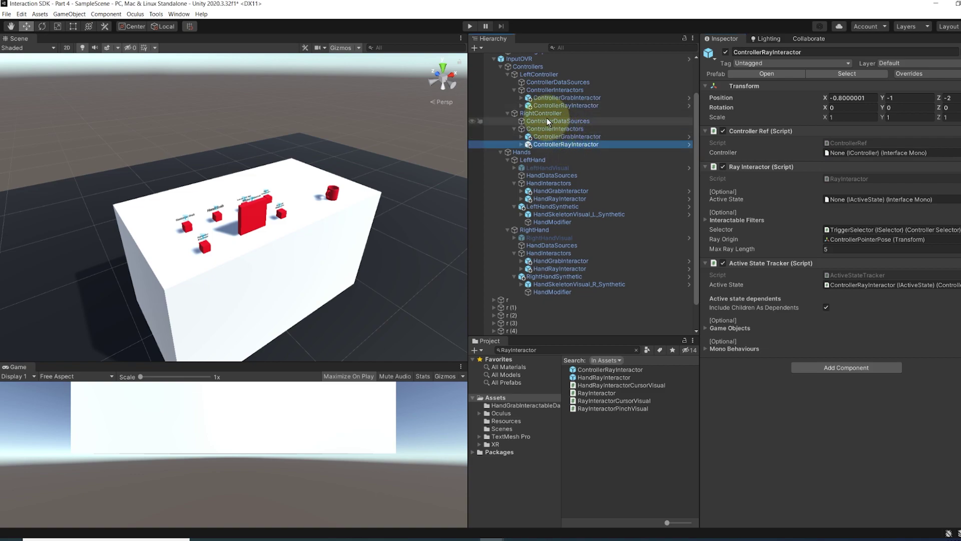
left_click_drag(541, 113, 860, 157)
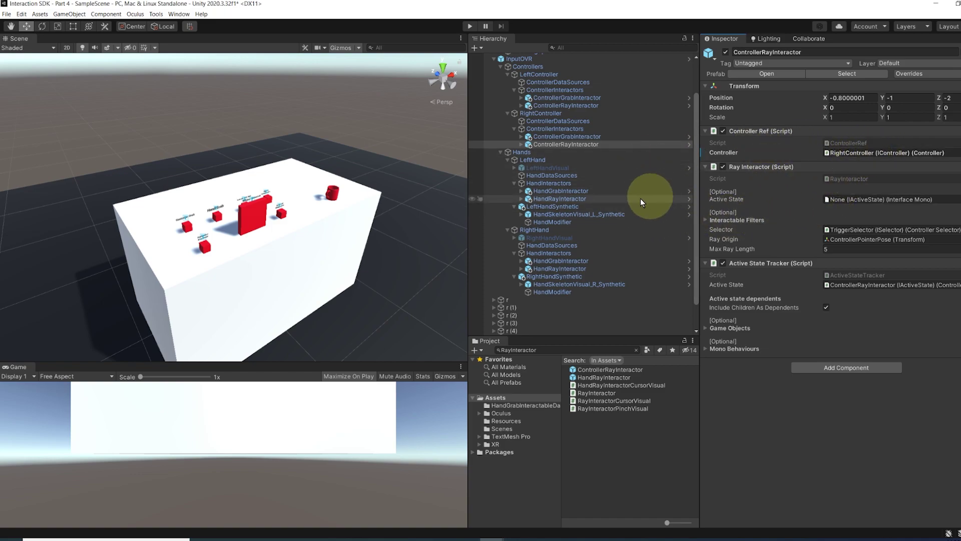
Step: Add each ControllerRayInteractor as Element 1 in its ControllerInteractors group's Interactor Drivers list
left_click(576, 200)
left_click(563, 268)
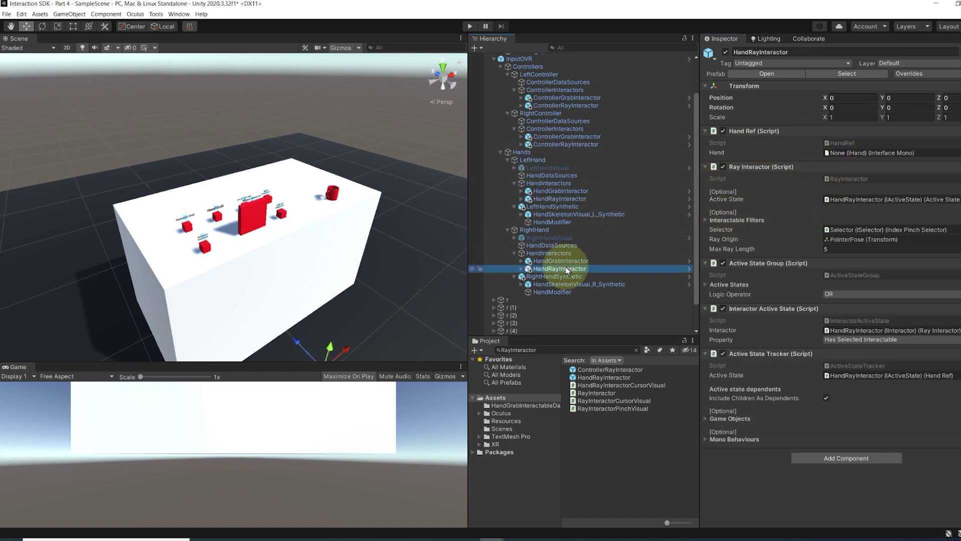
left_click(551, 90)
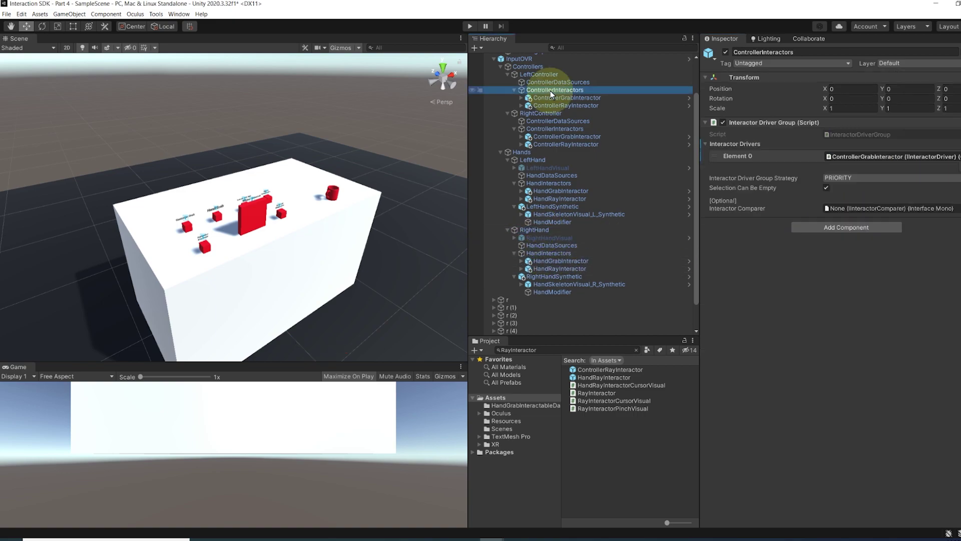
left_click_drag(550, 108, 721, 151)
left_click(554, 129)
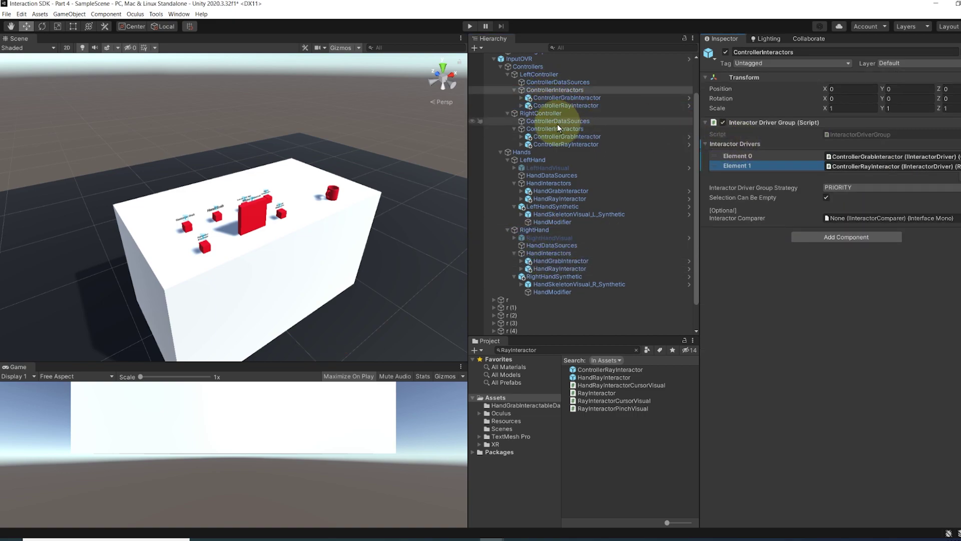
left_click_drag(565, 144, 721, 149)
Step: Add HandRayInteractor as the second driver in the HandInteractors group
left_click(549, 183)
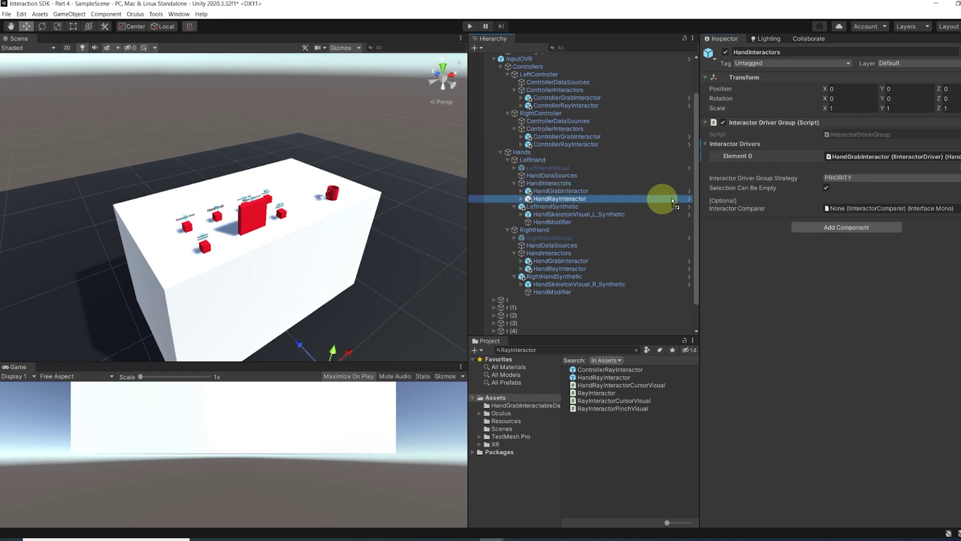
left_click(549, 252)
left_click_drag(554, 268, 720, 151)
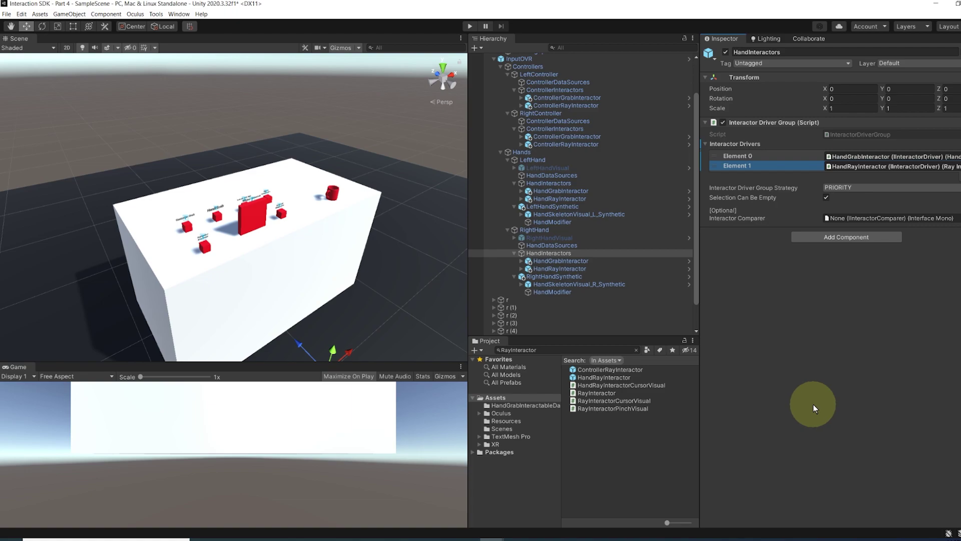
Step: Frame the left ControllerRayInteractor and keep its TriggerSelector on the Trigger Button
double_click(541, 107)
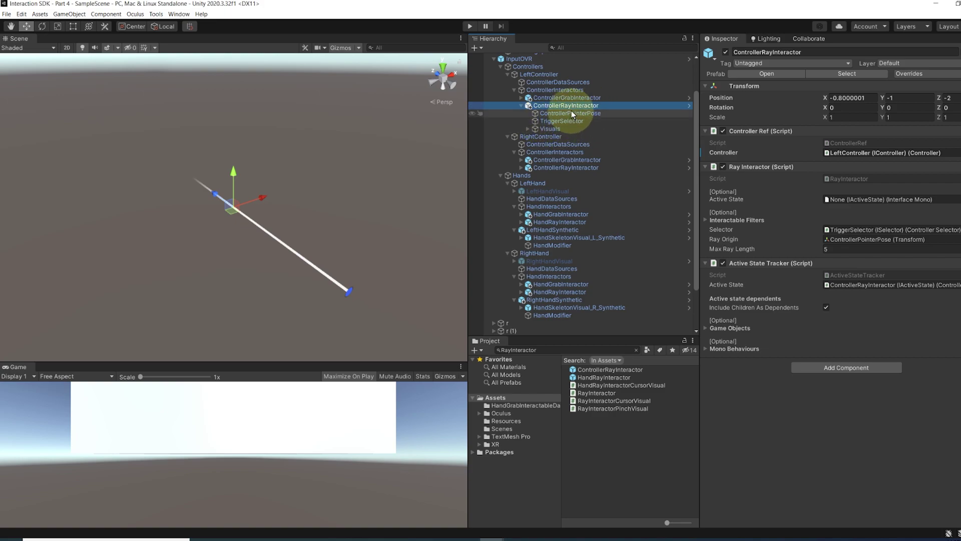
left_click_drag(360, 175, 338, 167, "alt")
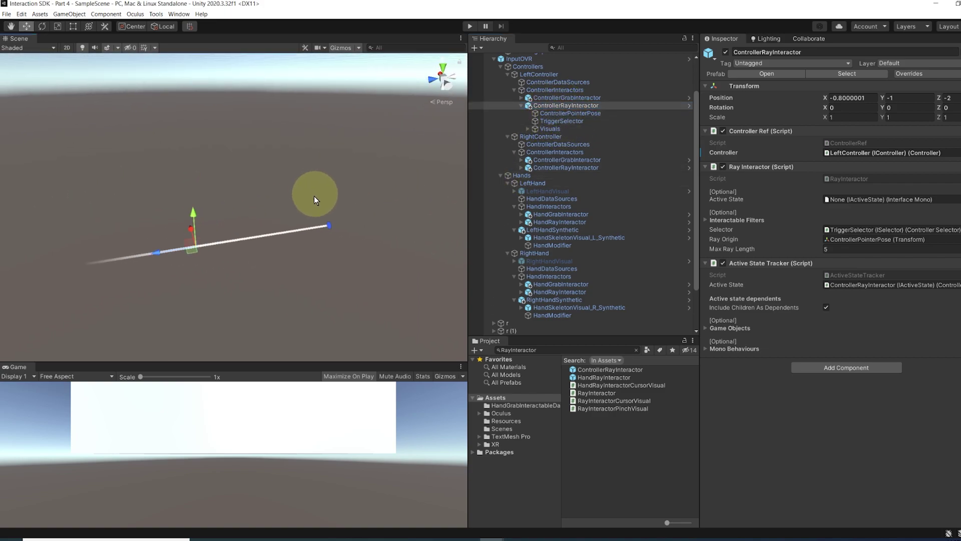
left_click_drag(316, 199, 248, 216, "alt")
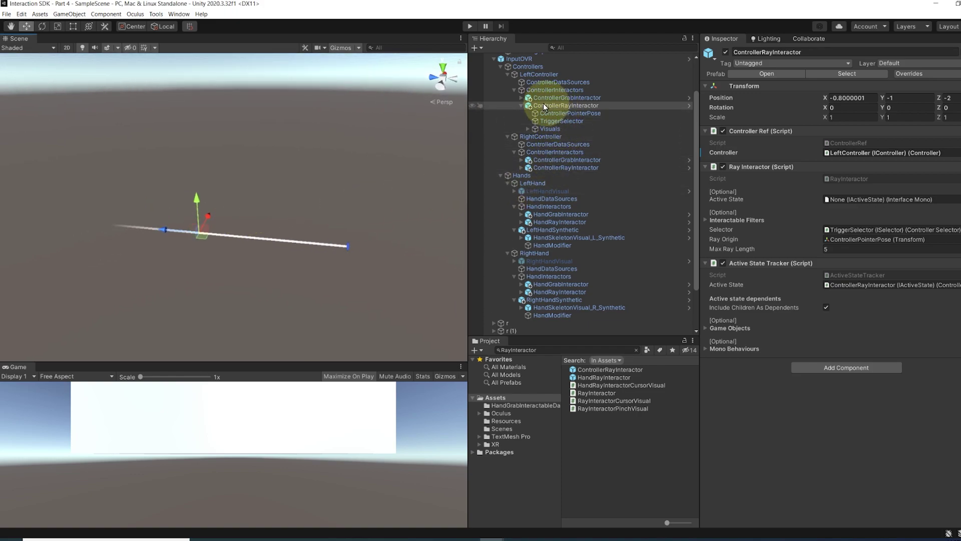
left_click(567, 121)
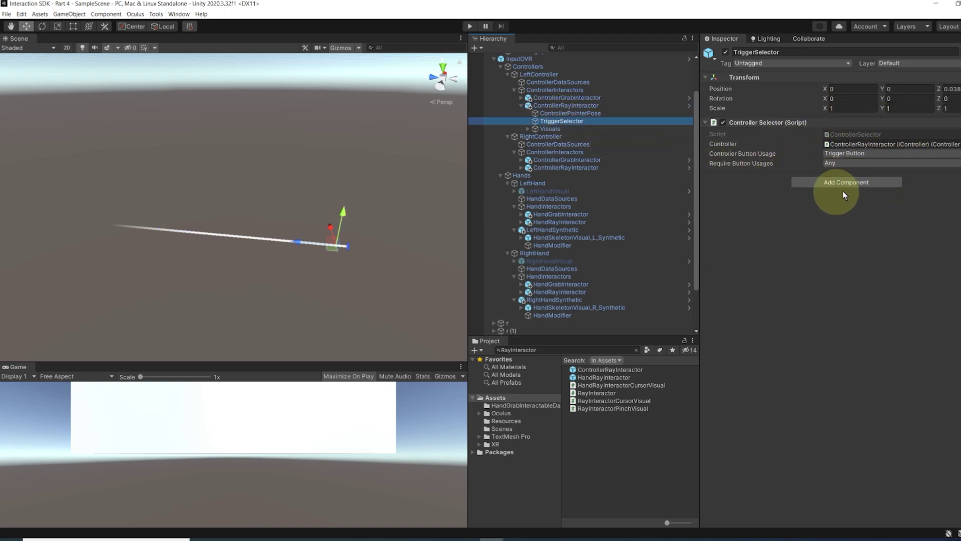
left_click(837, 155)
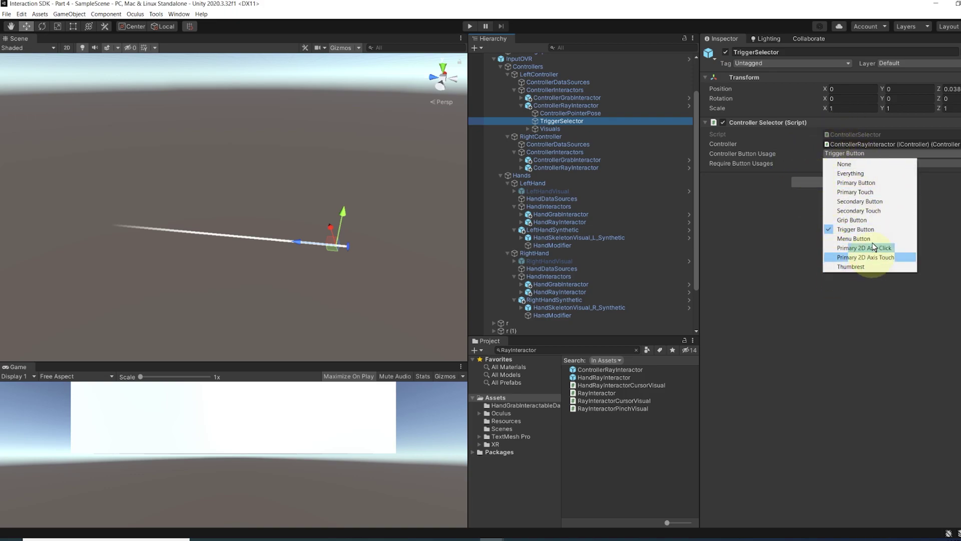
left_click(736, 246)
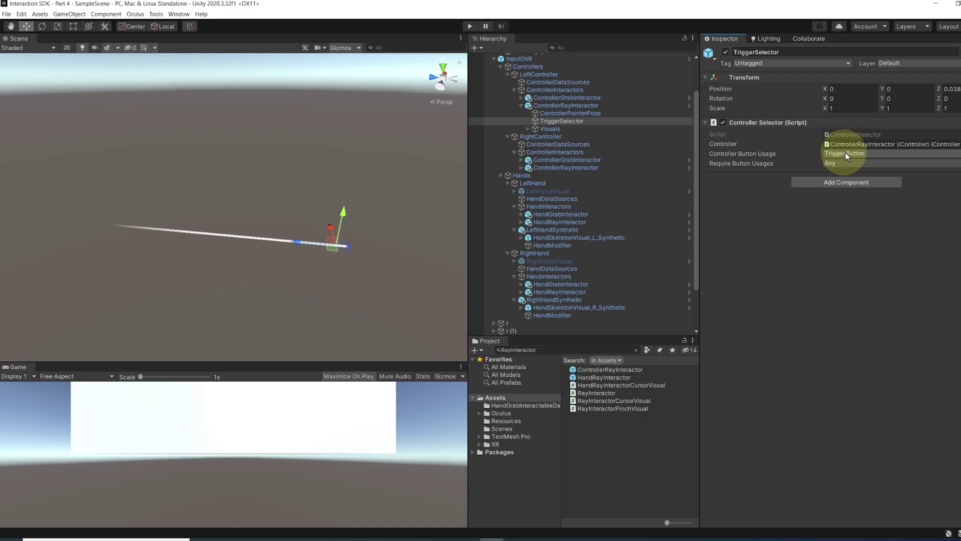
Step: Review the controller ray's cursor and line visual settings
left_click(549, 129)
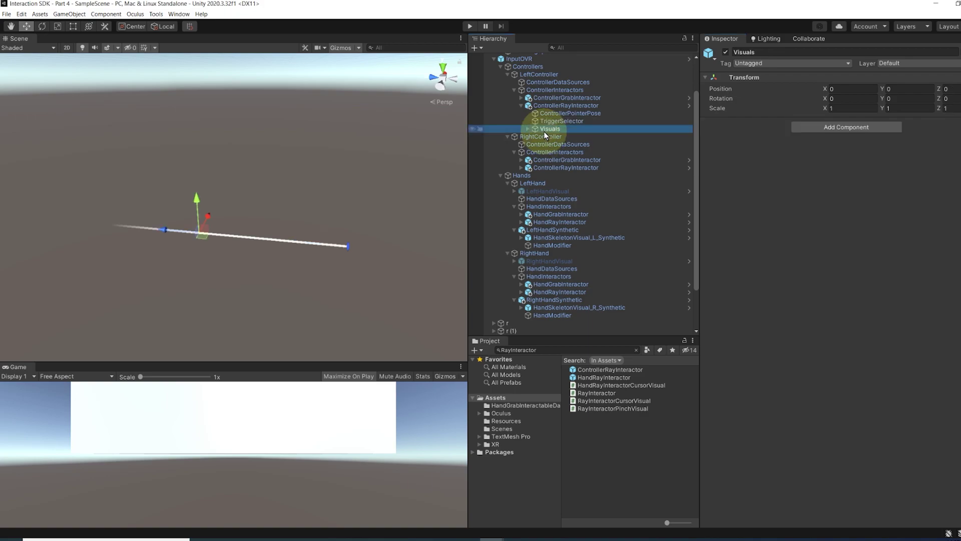
left_click(529, 130)
left_click(560, 137)
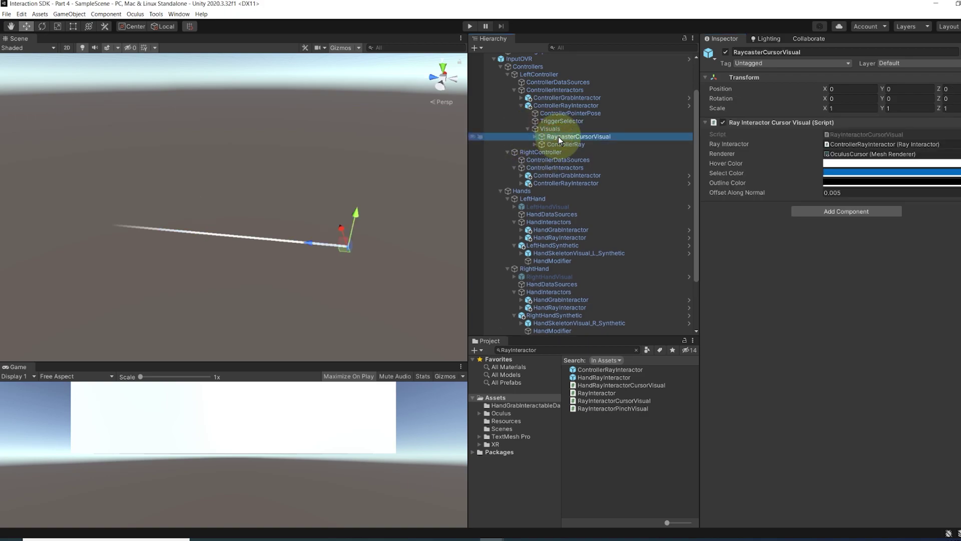
left_click(560, 144)
left_click(561, 136)
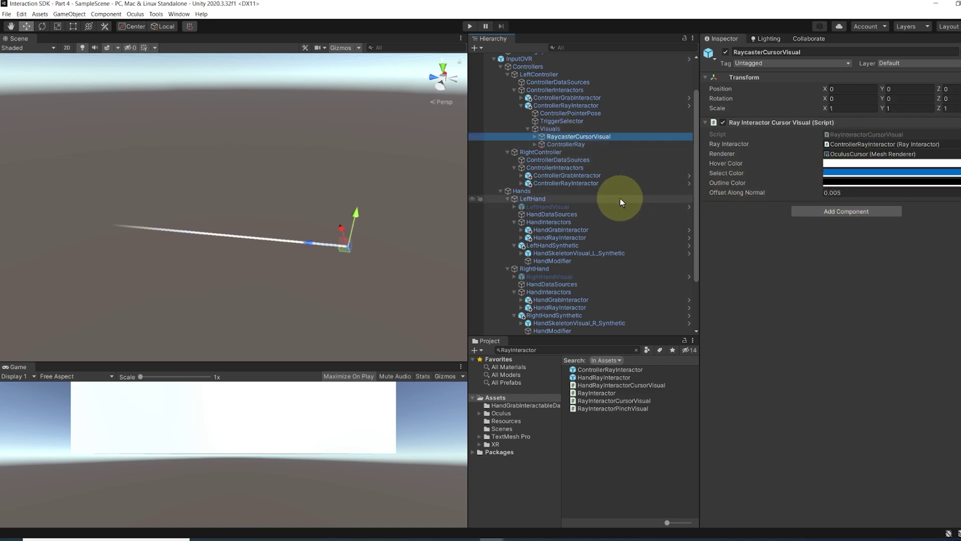
Step: Frame the left HandRayInteractor and inspect its pinch selector
left_click(568, 239)
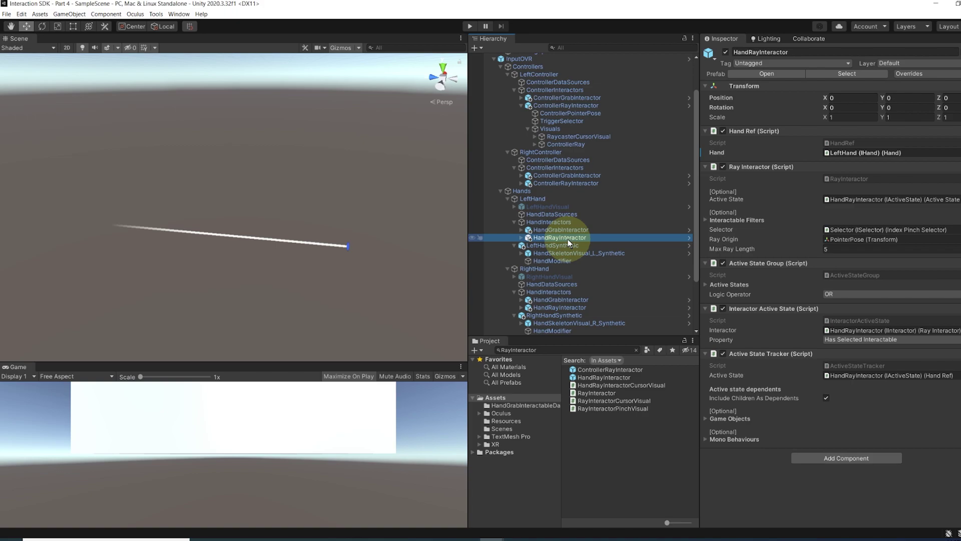
double_click(568, 239)
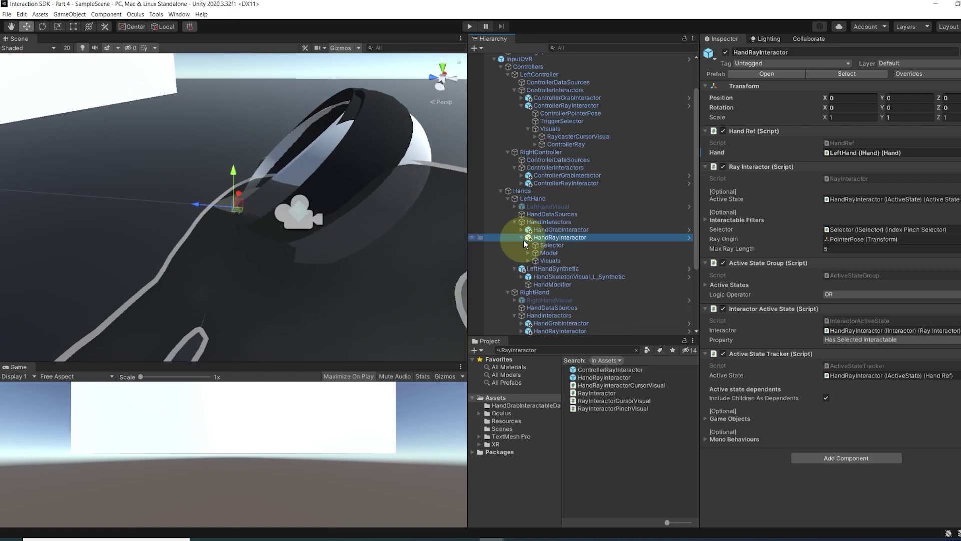
left_click(521, 238)
left_click(551, 245)
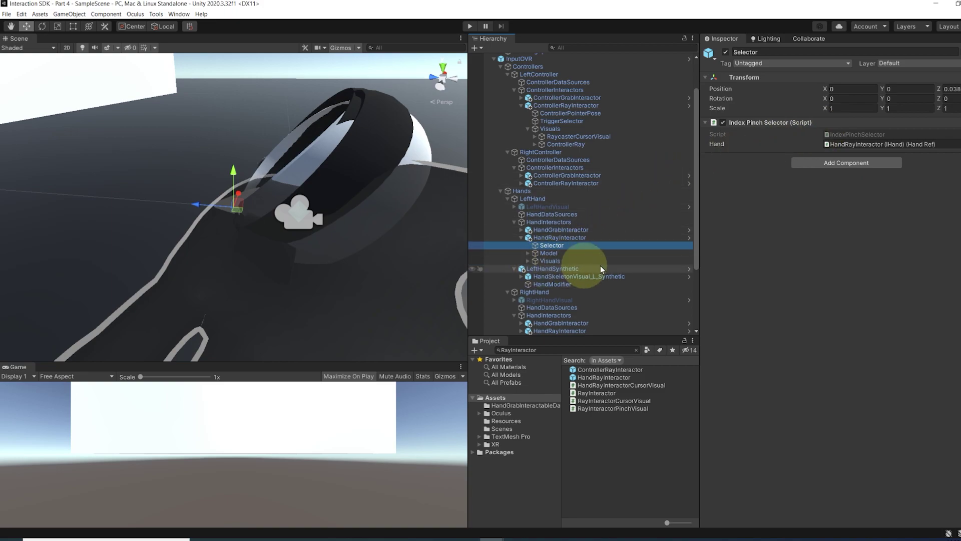
Step: Compare the hand ray's pinch and cursor visuals, then collapse the Hierarchy to the top level
left_click(529, 261)
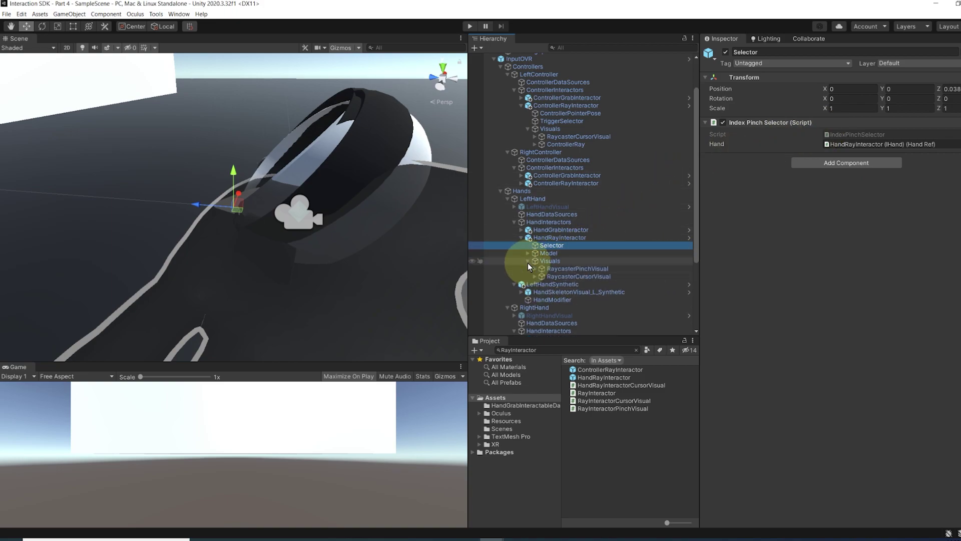
left_click(561, 268)
left_click(563, 277)
left_click(562, 269)
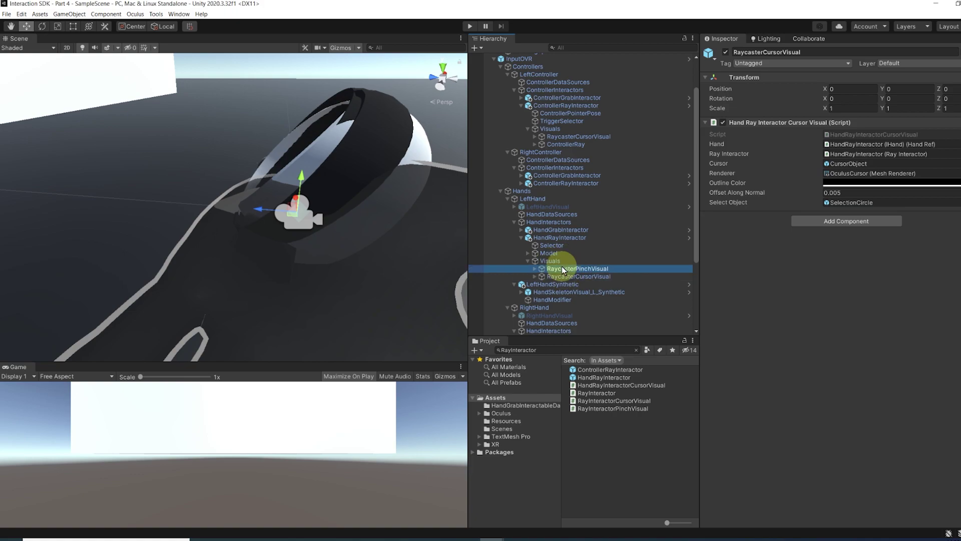
left_click(563, 277)
left_click(562, 269)
left_click(563, 277)
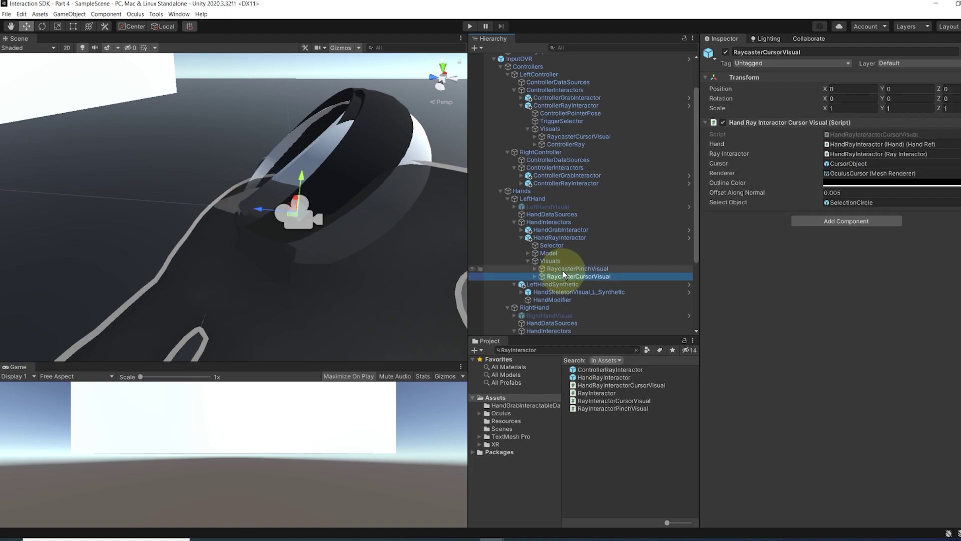
left_click(500, 191)
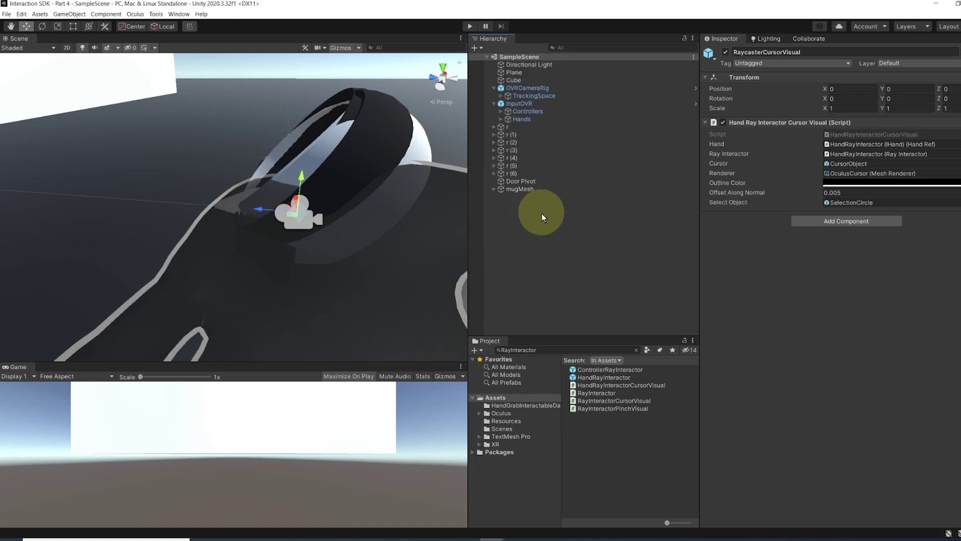
Step: Zoom the Scene view out to overview the table before the headset ray test
scroll(429, 279, "down", 5)
scroll(337, 259, "down", 4)
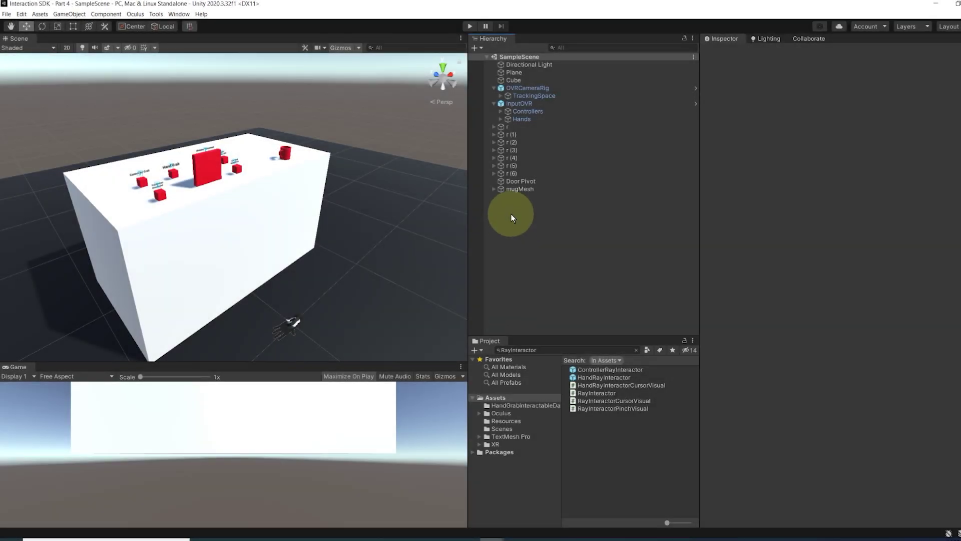
Step: Create a new 3D cube and move it to float above the table
right_click(511, 215)
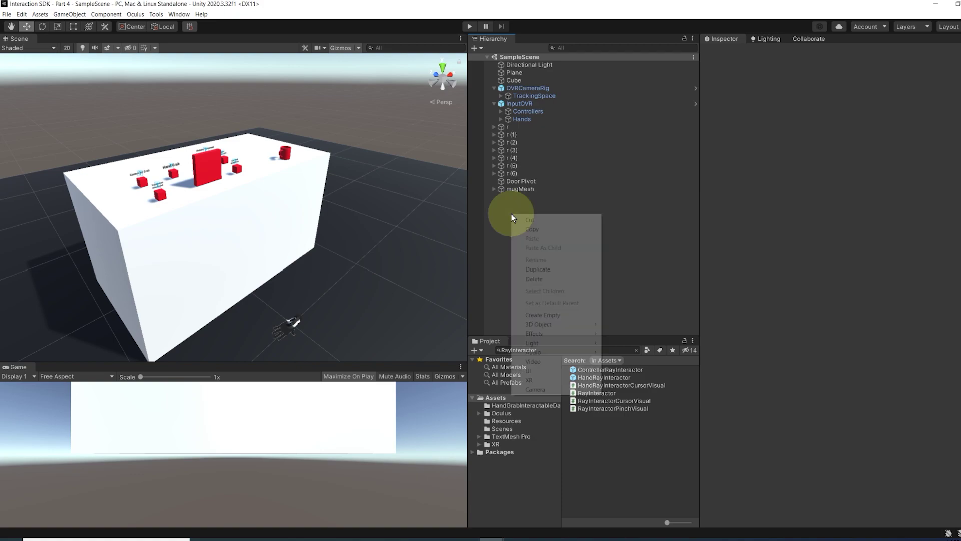
mouse_move(546, 322)
left_click(608, 324)
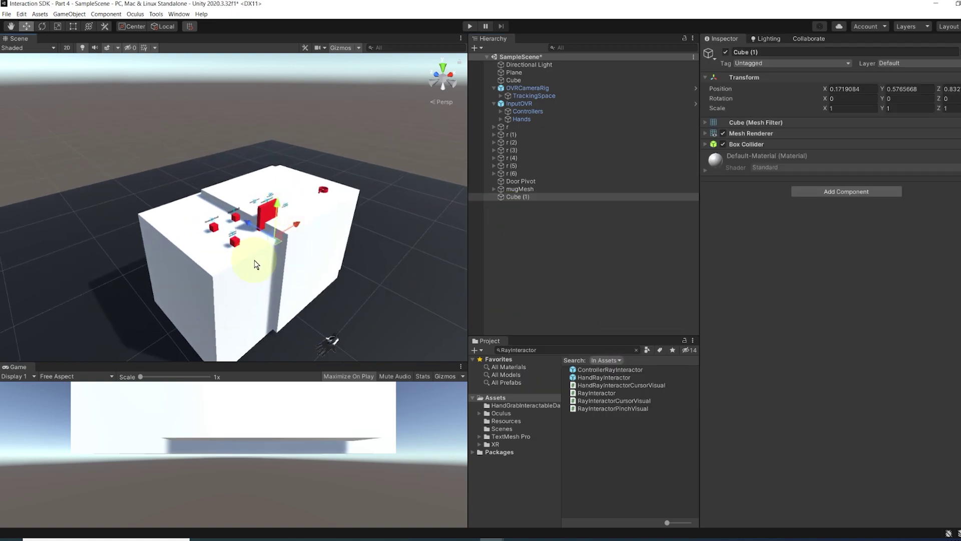
left_click_drag(253, 262, 182, 86)
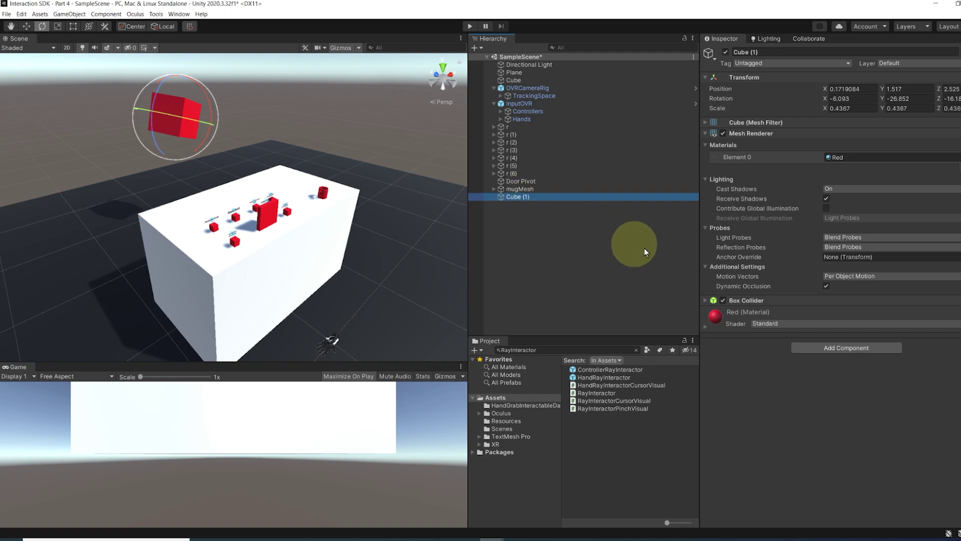
left_click_drag(431, 190, 301, 140, "alt")
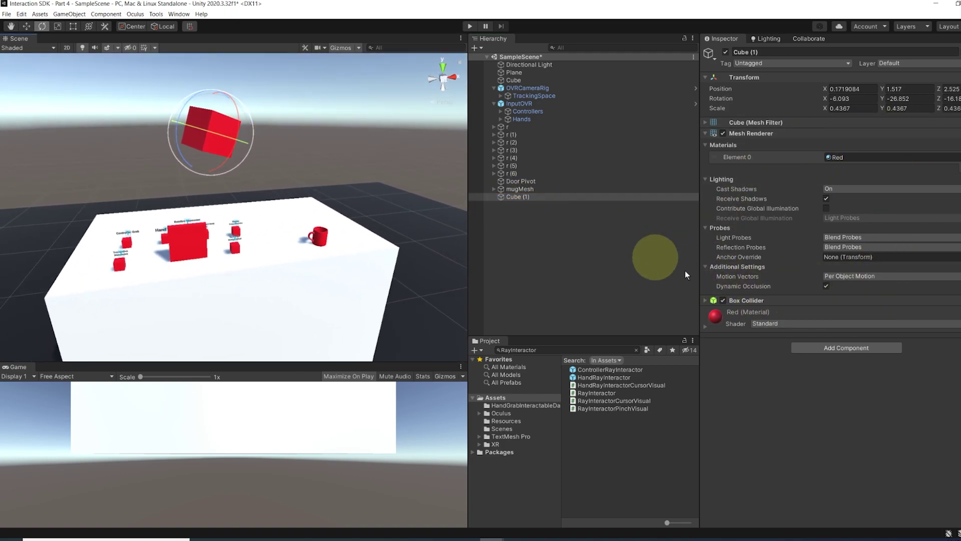
Step: Add a Ray Interactable using the cube's Box Collider as its collider, then enter Play mode
left_click(833, 348)
type("RayIn")
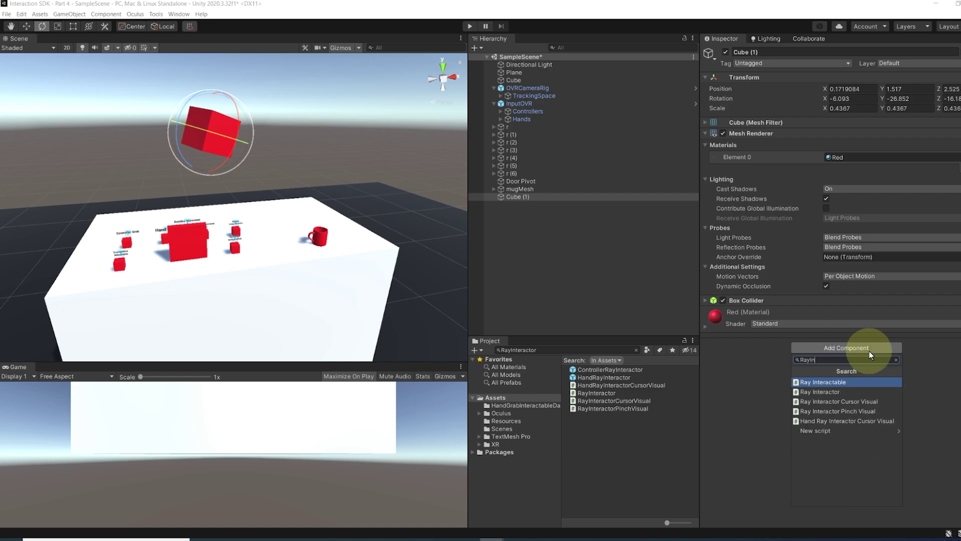
type("tera")
key("Return")
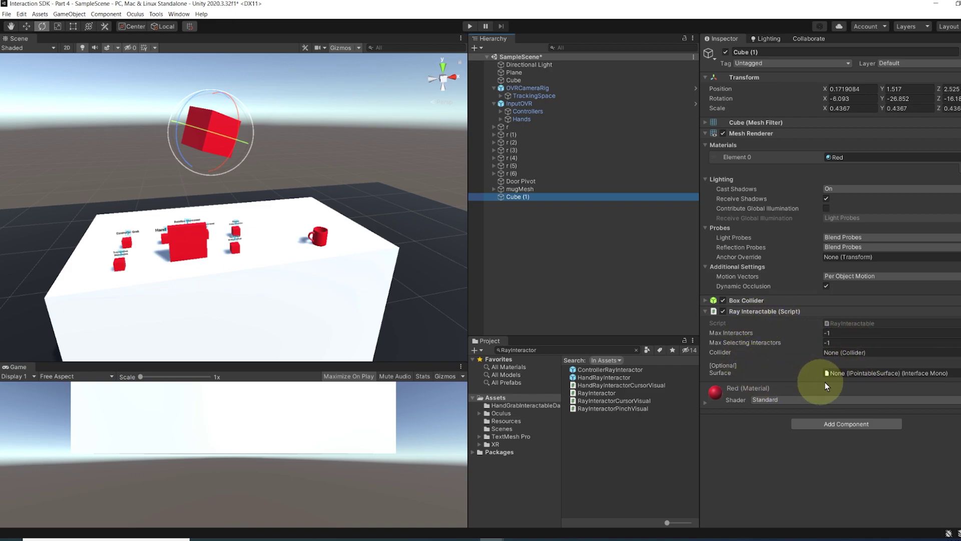
left_click(745, 300)
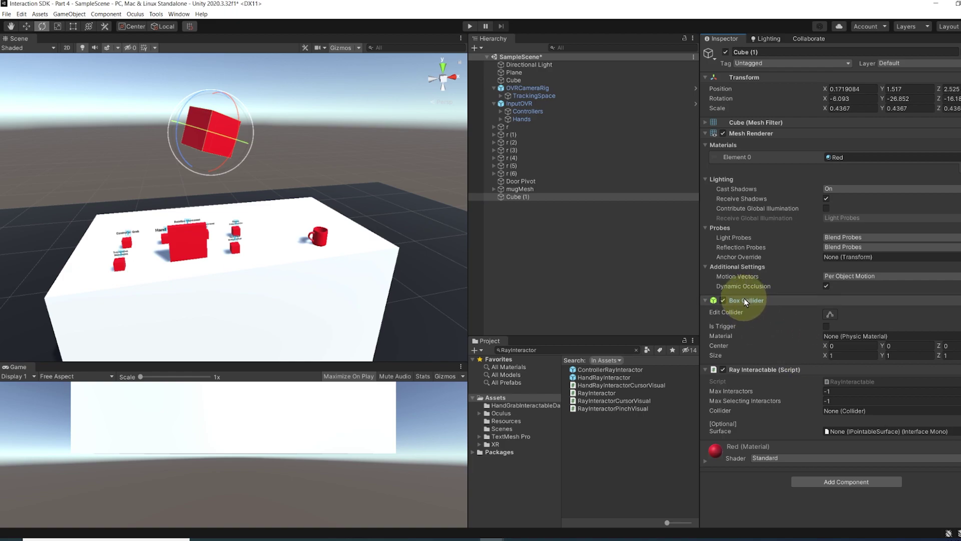
left_click_drag(746, 301, 768, 326)
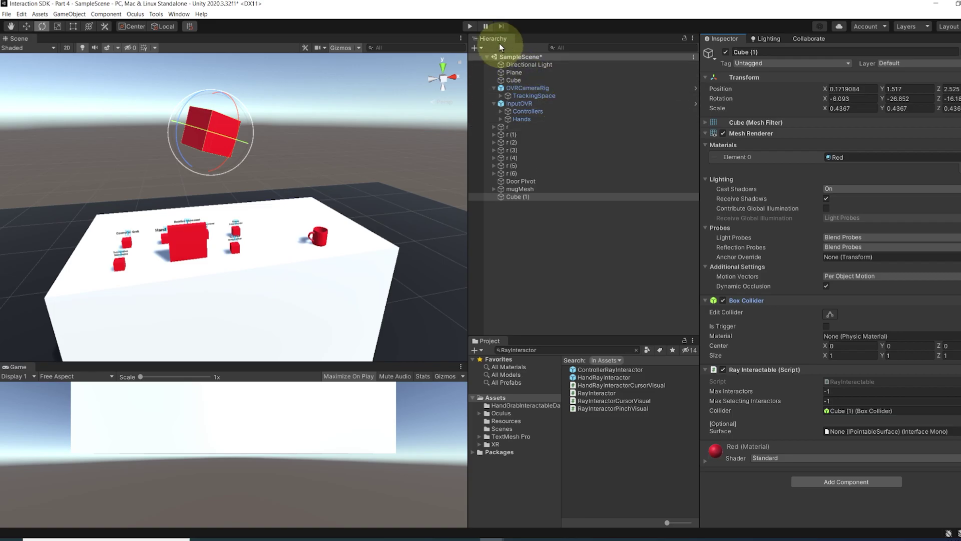
left_click(469, 26)
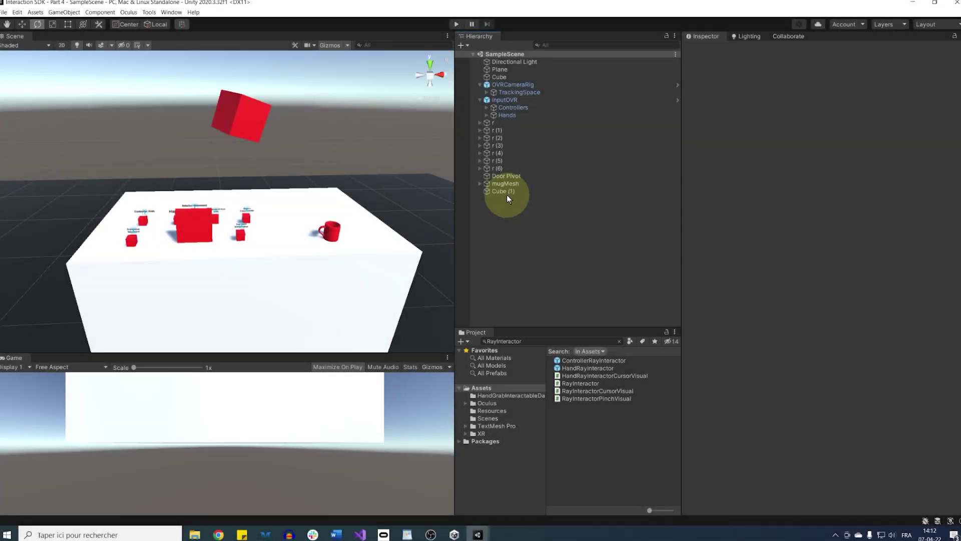
Step: Add an Interactable Unity Event Wrapper component to Cube (1)
left_click(506, 193)
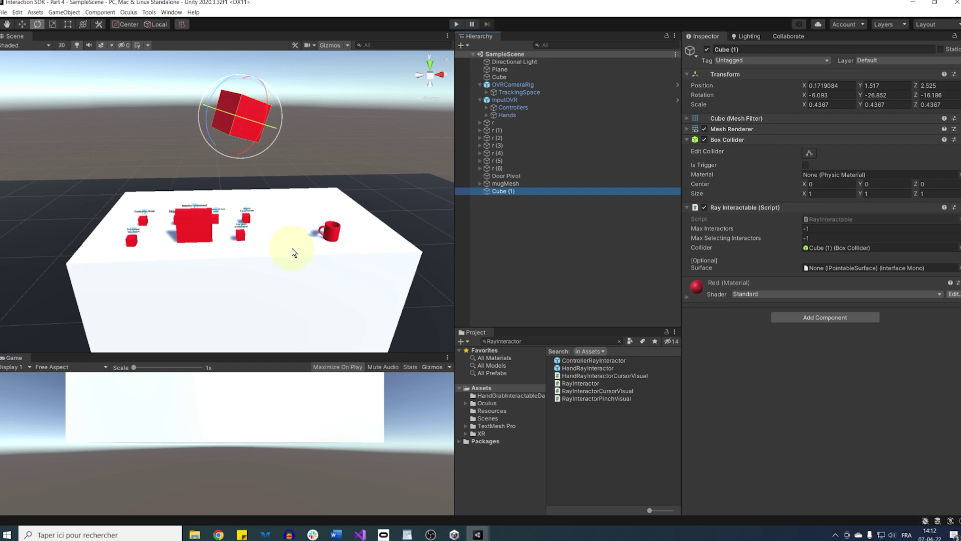
left_click_drag(296, 242, 293, 256, "alt")
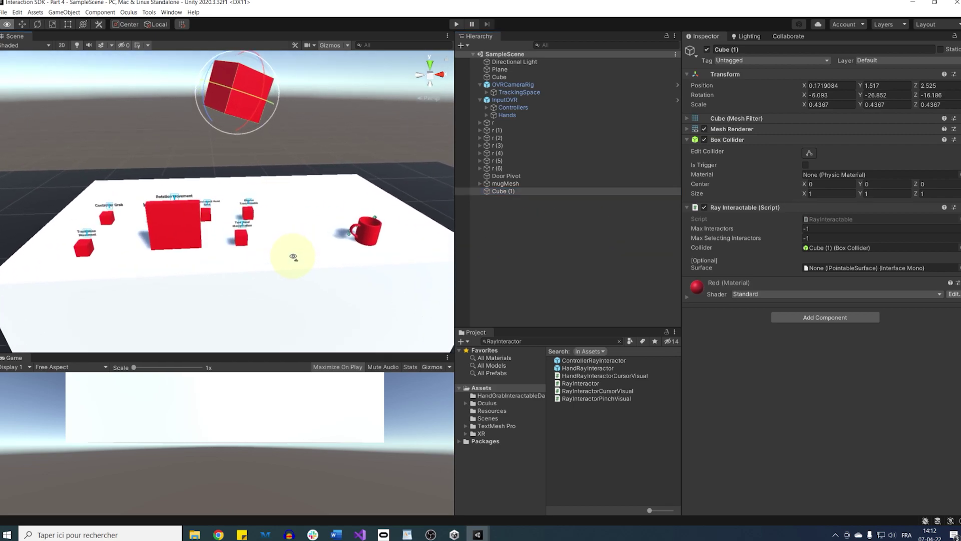
left_click(801, 318)
left_click(730, 325)
left_click(776, 320)
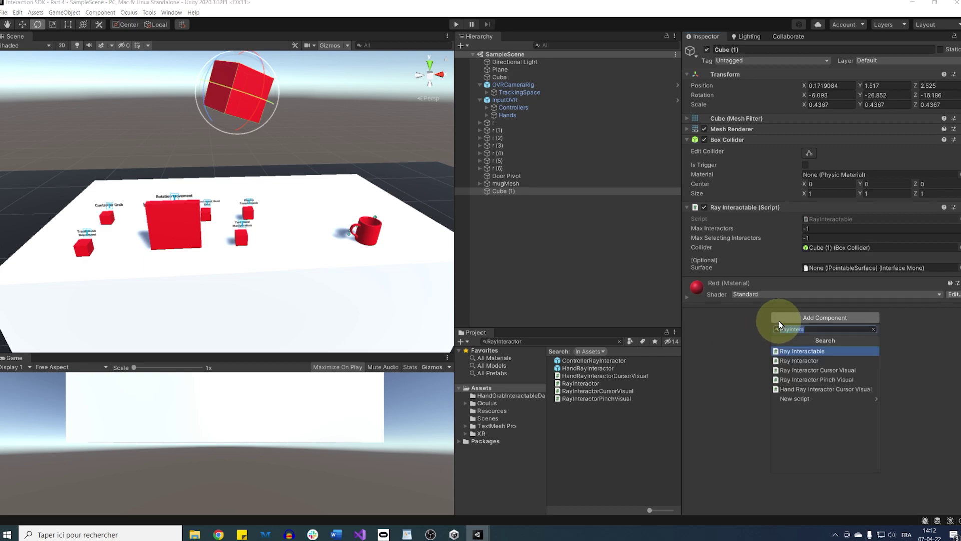
type("Interactabl")
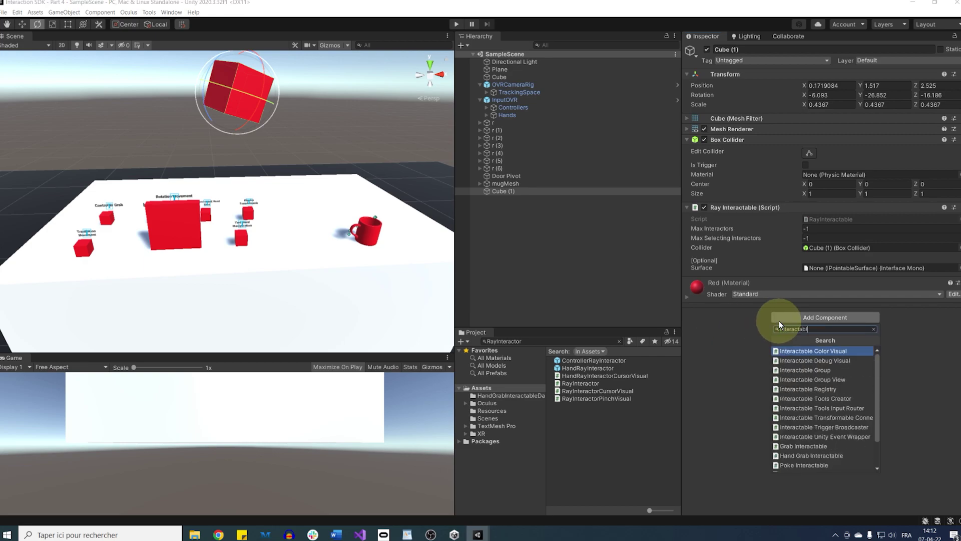
type("eUnity")
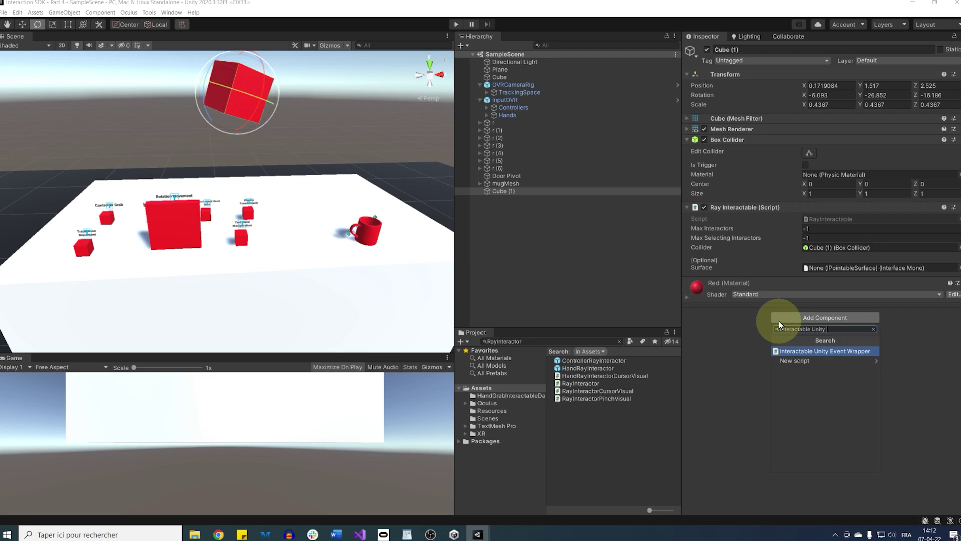
key("Return")
Step: Link Cube (1)'s Ray Interactable into the wrapper's Interactable View field
scroll(774, 311, "down", 5)
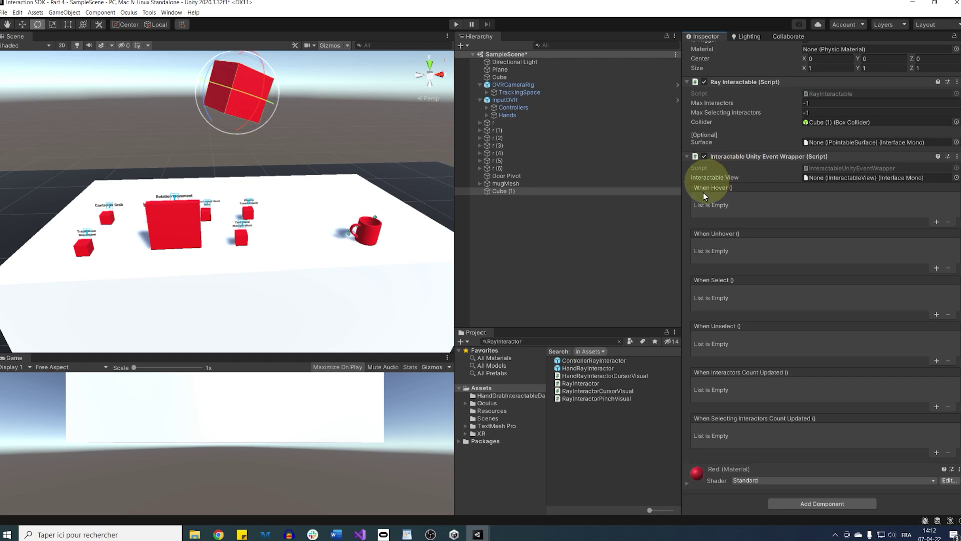
scroll(765, 353, "up", 5)
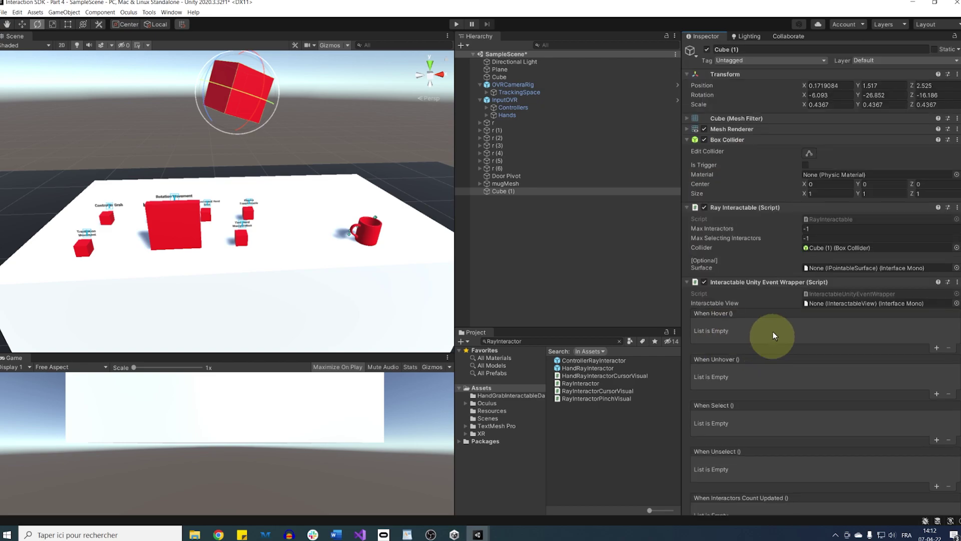
left_click_drag(734, 210, 814, 283)
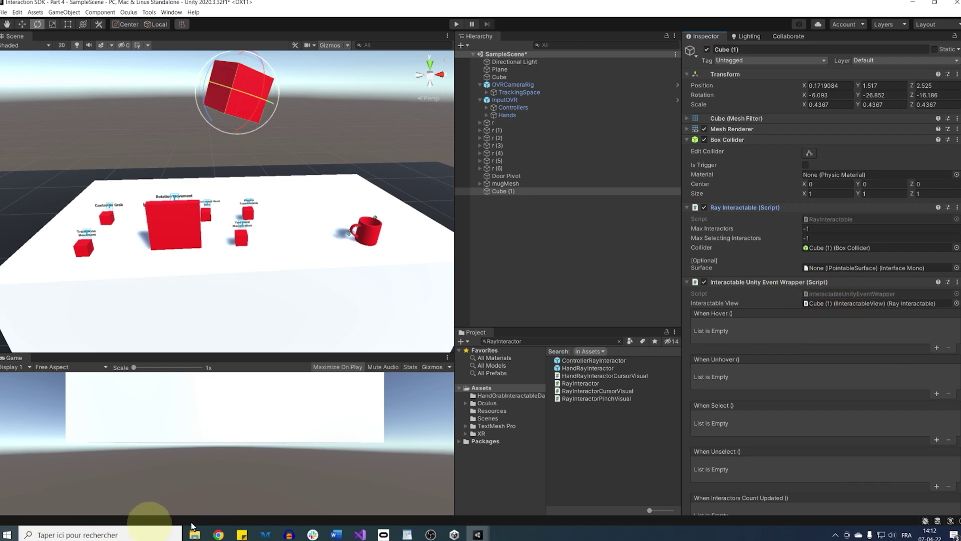
scroll(846, 406, "down", 5)
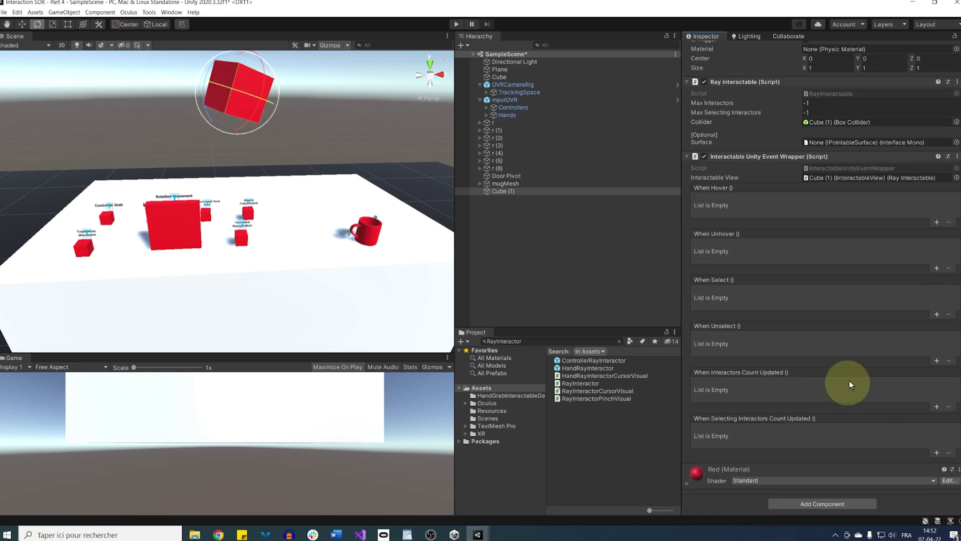
Step: Add a When Hover event setting Cube (1)'s MeshRenderer material to Blue
left_click(935, 222)
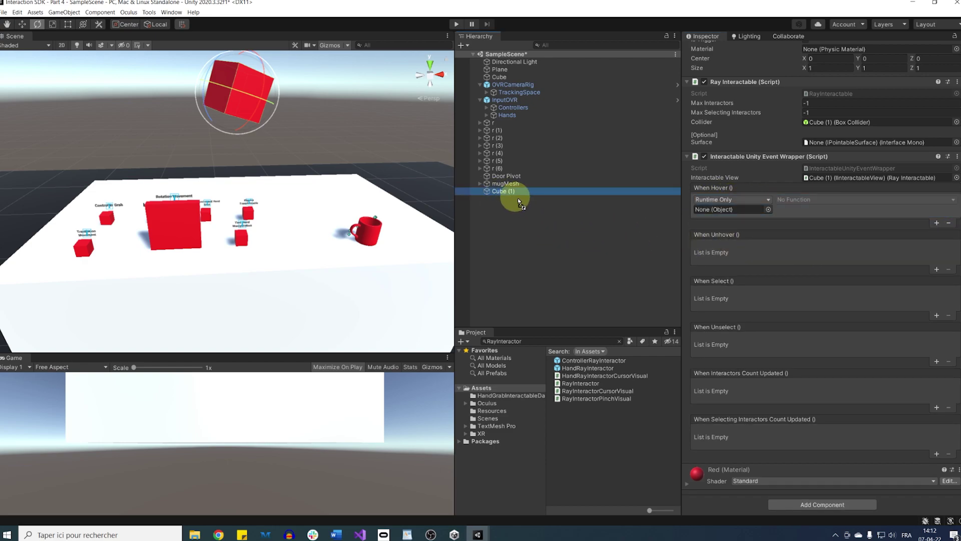
left_click_drag(681, 215, 728, 209)
left_click(787, 201)
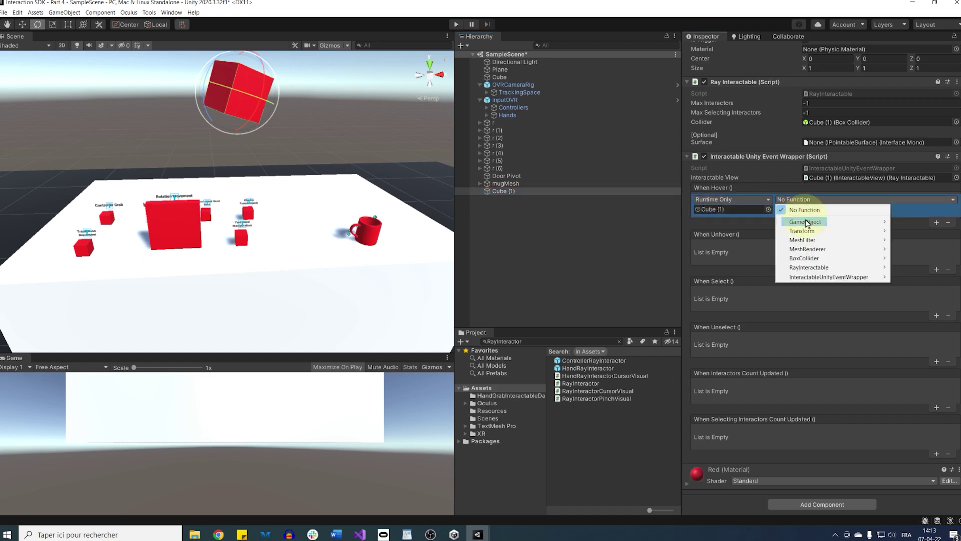
mouse_move(810, 250)
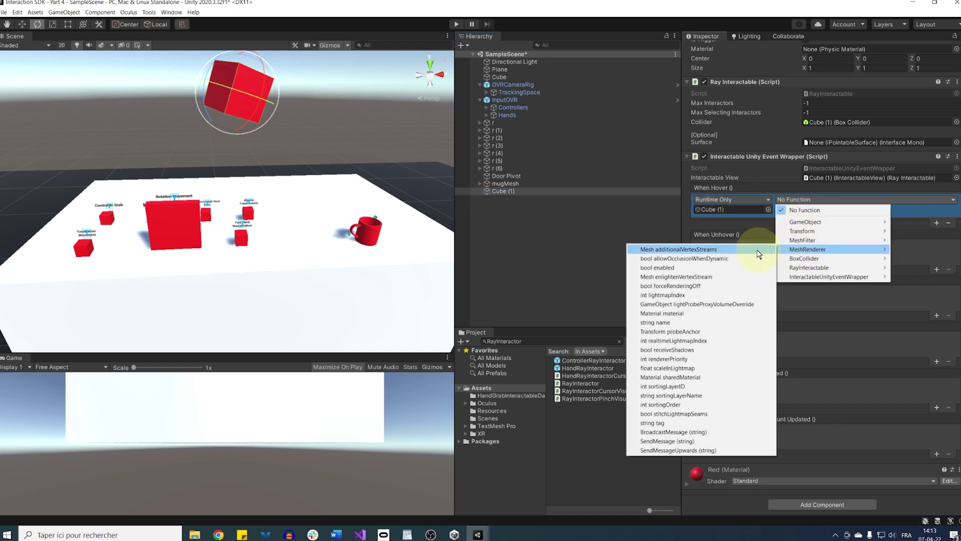
left_click(656, 313)
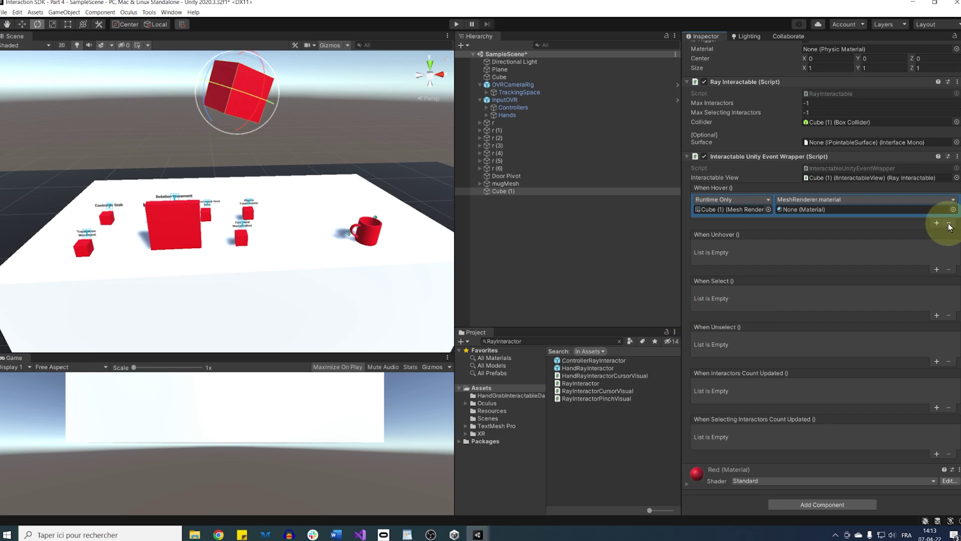
left_click(953, 210)
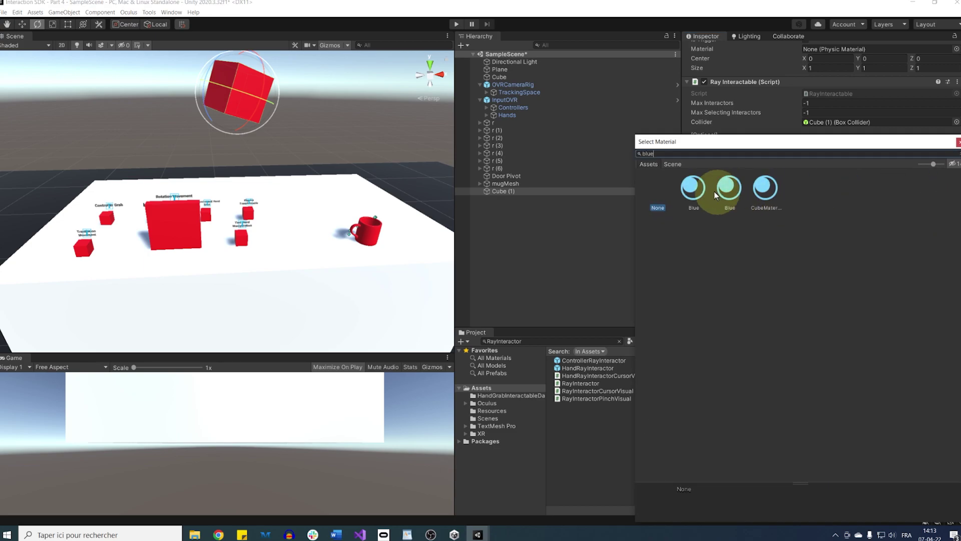
double_click(698, 193)
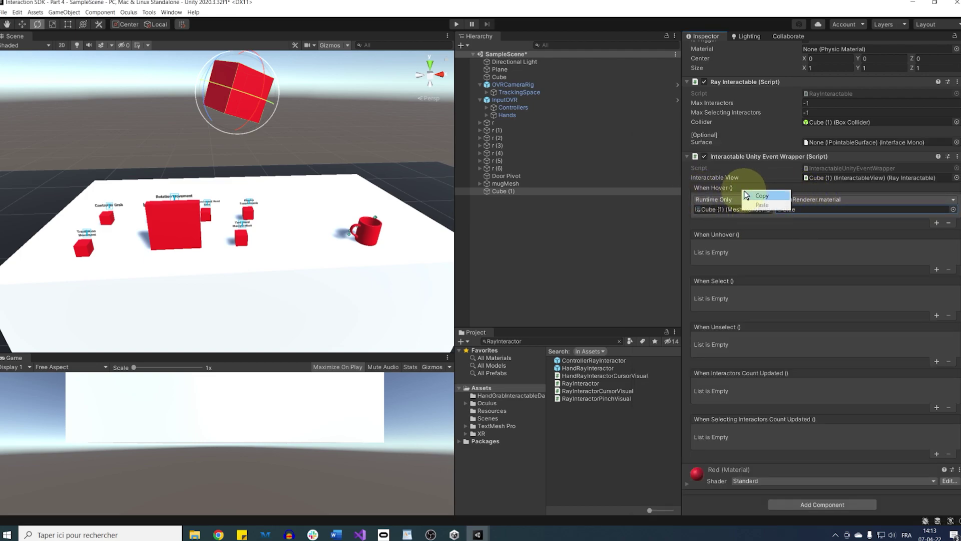
Step: Paste the entry into When Unhover (Red), When Select (Green) and When Unselect
right_click(728, 233)
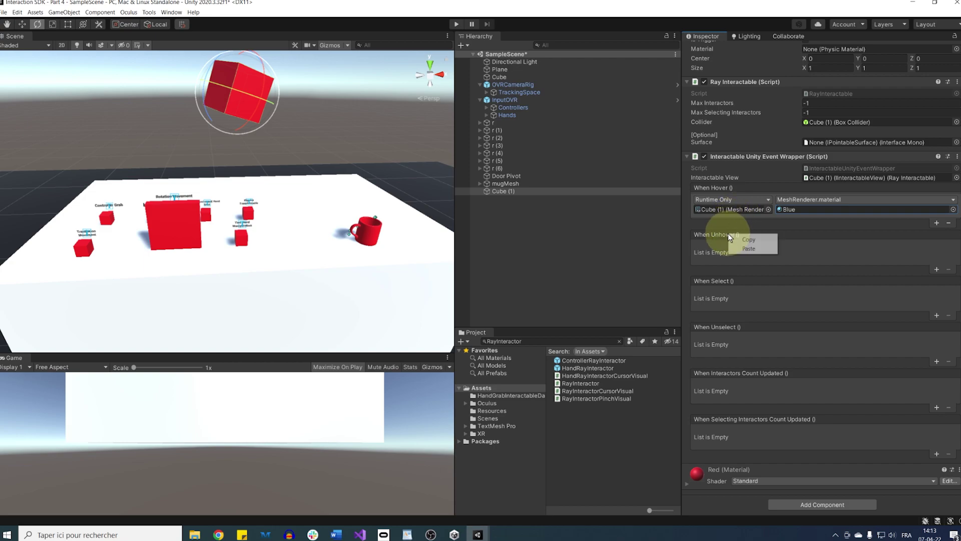
left_click(744, 248)
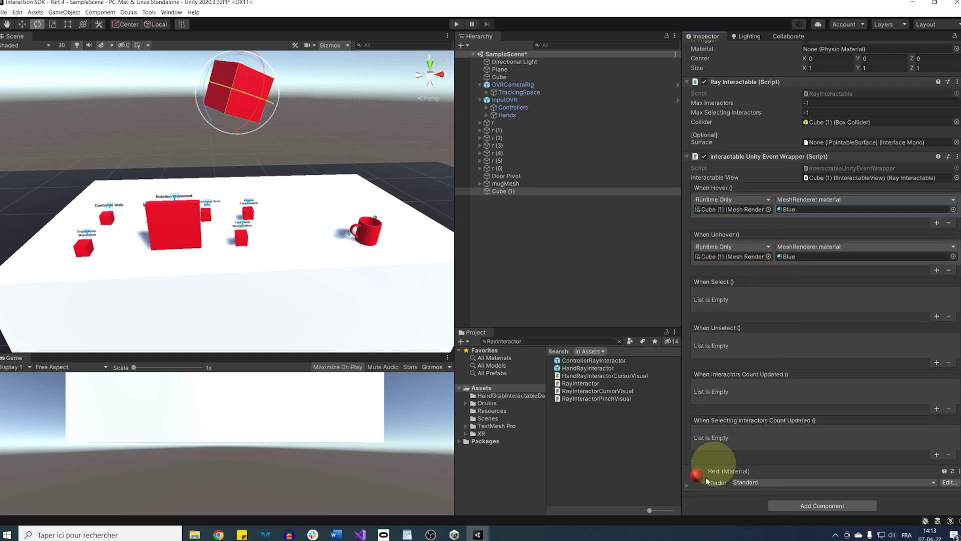
left_click_drag(801, 260, 800, 257)
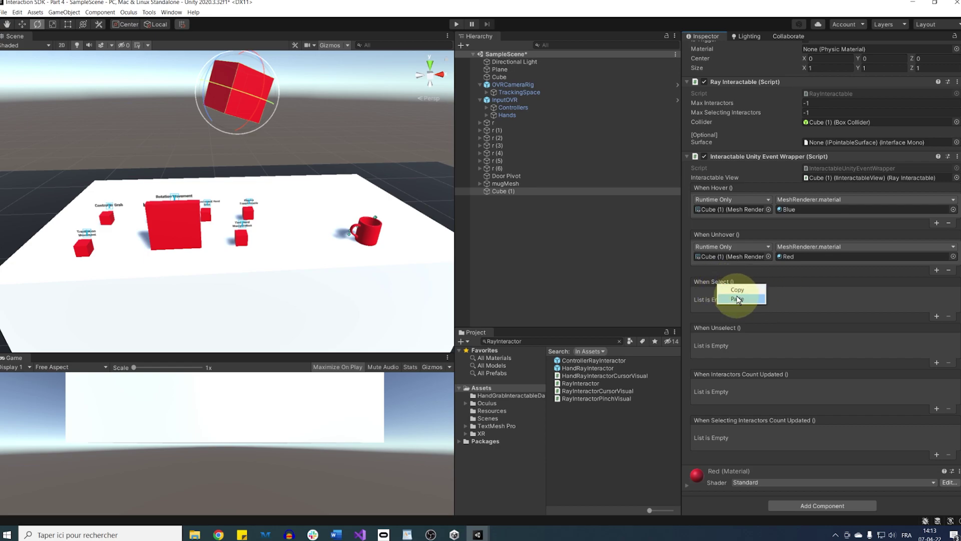
left_click(737, 299)
left_click(954, 304)
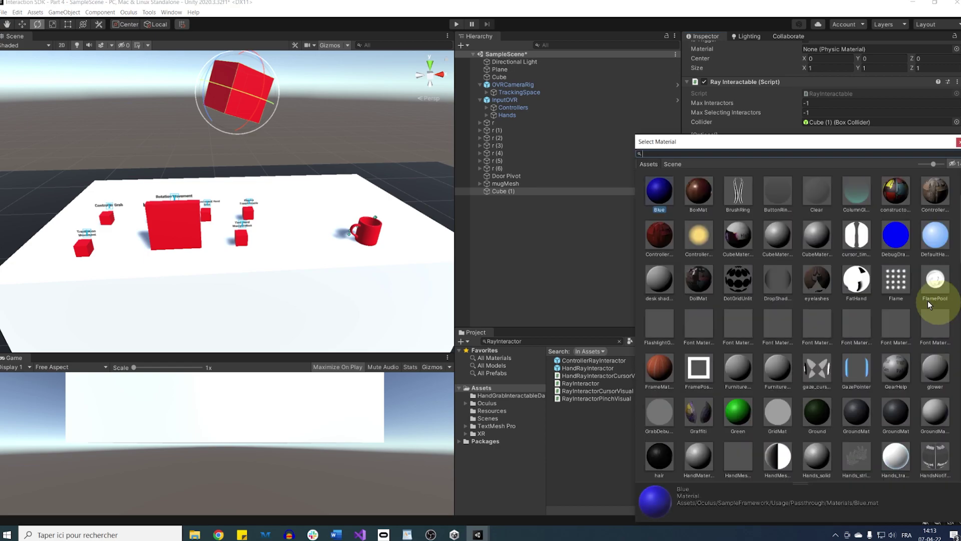
double_click(698, 190)
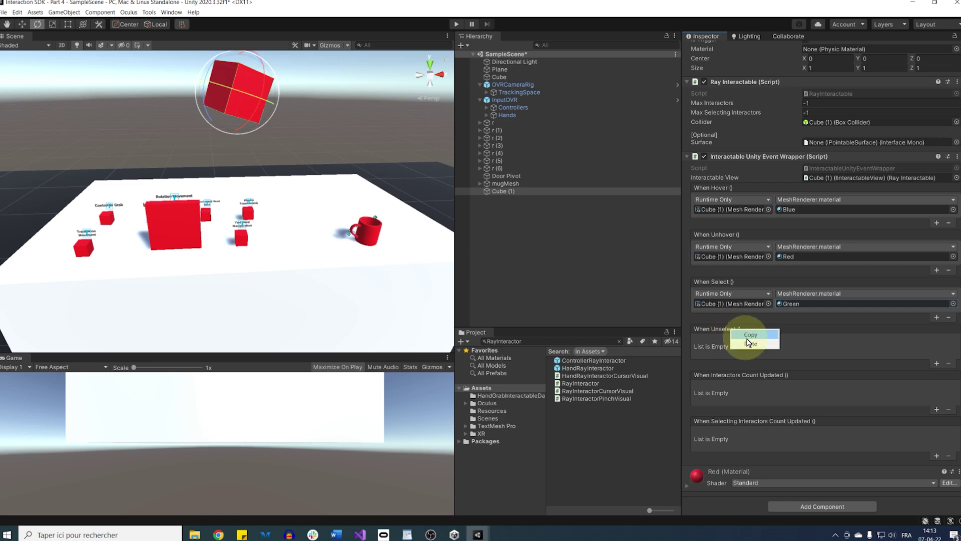
left_click(749, 343)
left_click(711, 478)
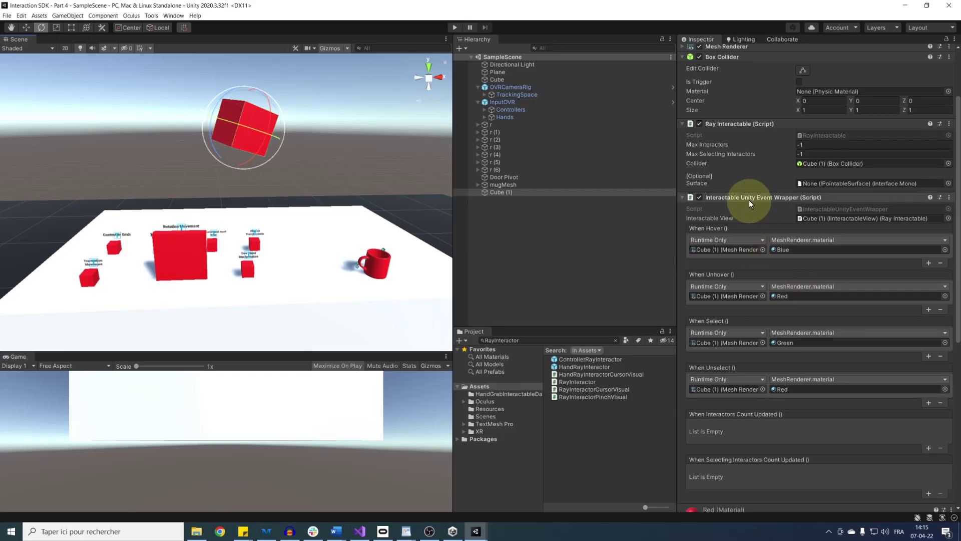
Step: Copy Cube (1)'s Interactable Unity Event Wrapper and paste it as a new component onto r (6)
right_click(749, 199)
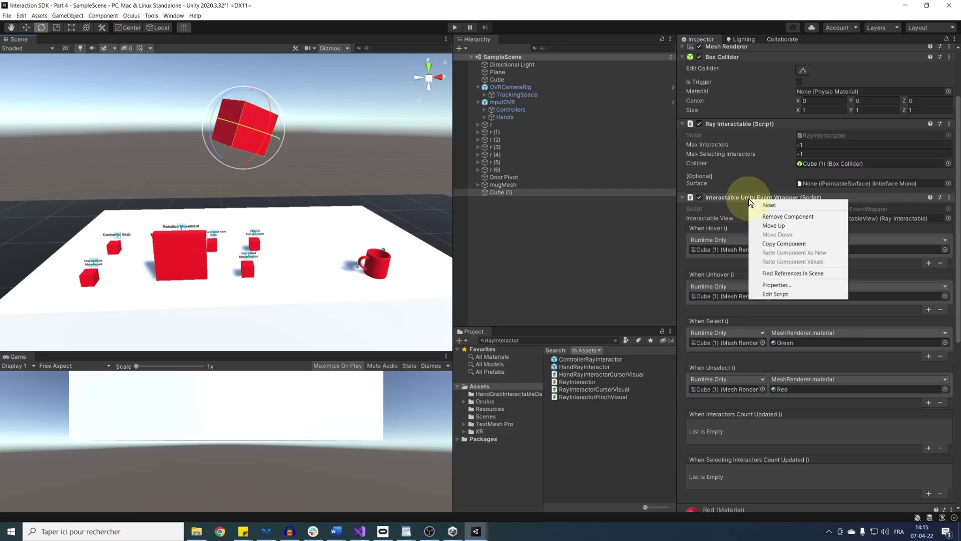
left_click(782, 240)
left_click(238, 270)
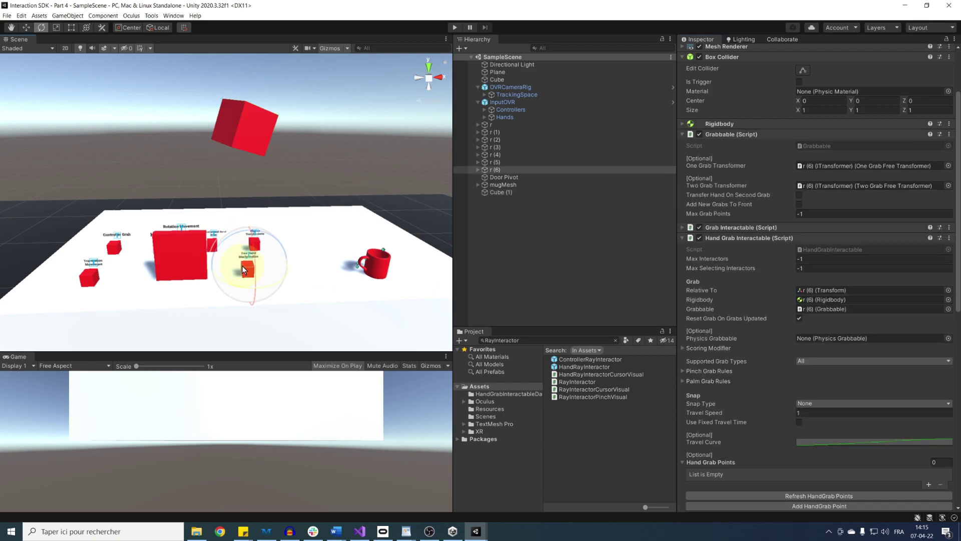
right_click(786, 241)
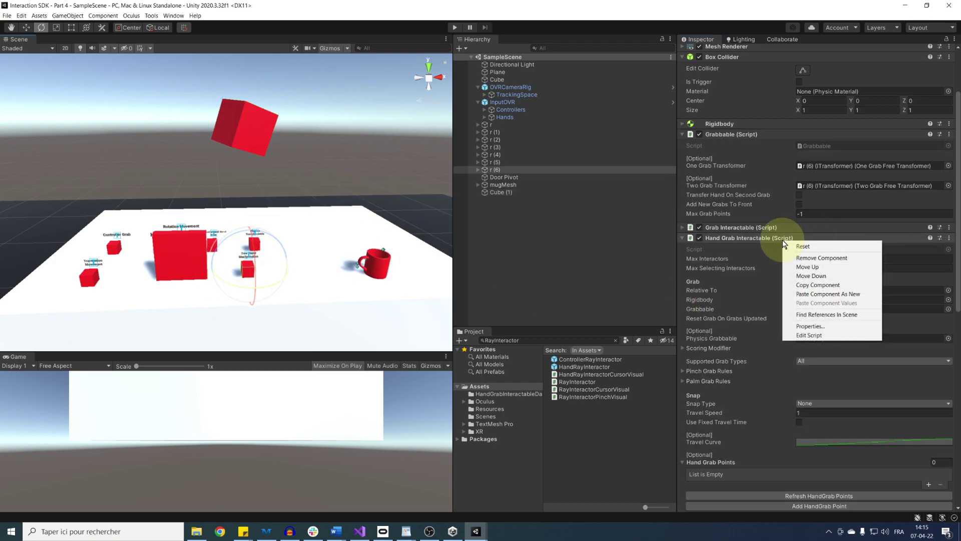
left_click(822, 293)
scroll(770, 336, "down", 5)
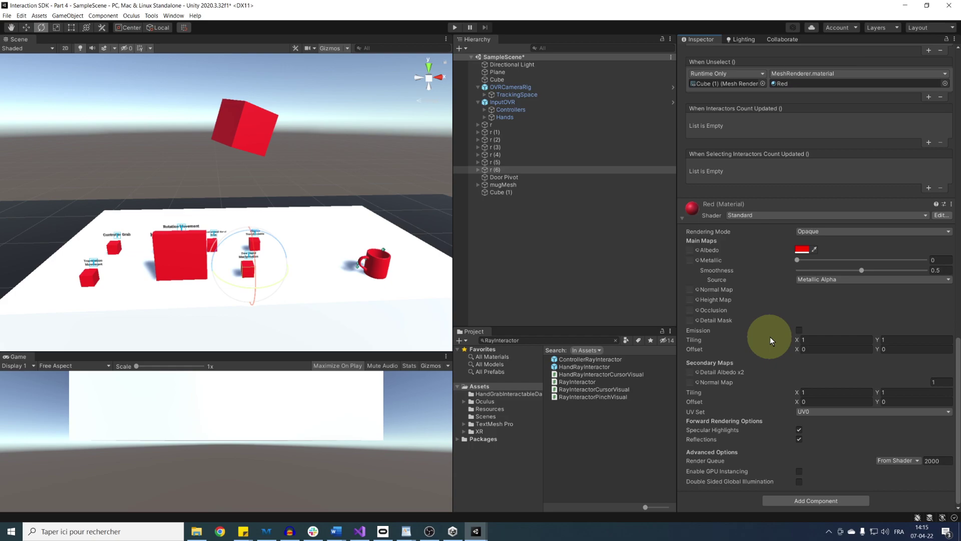
scroll(747, 197, "up", 4)
scroll(762, 496, "down", 4)
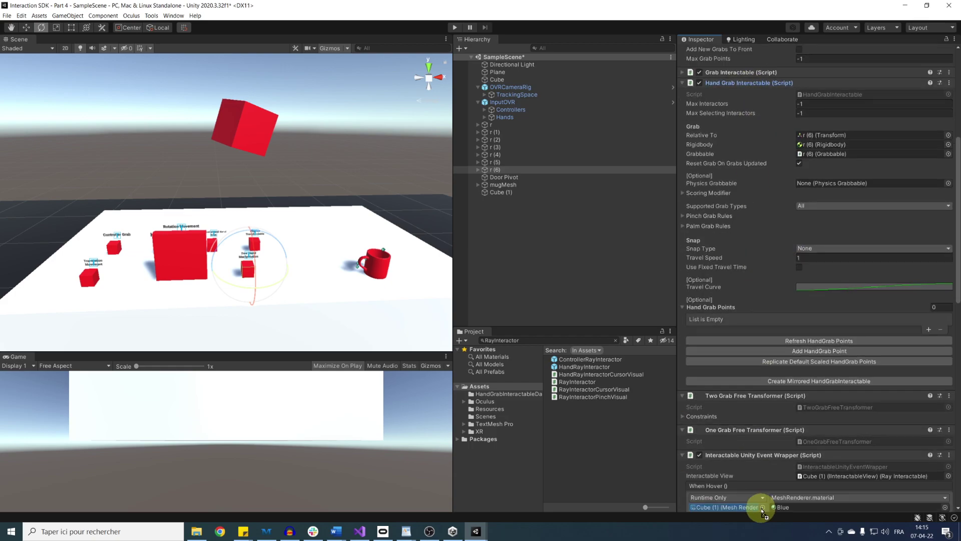
scroll(762, 509, "down", 5)
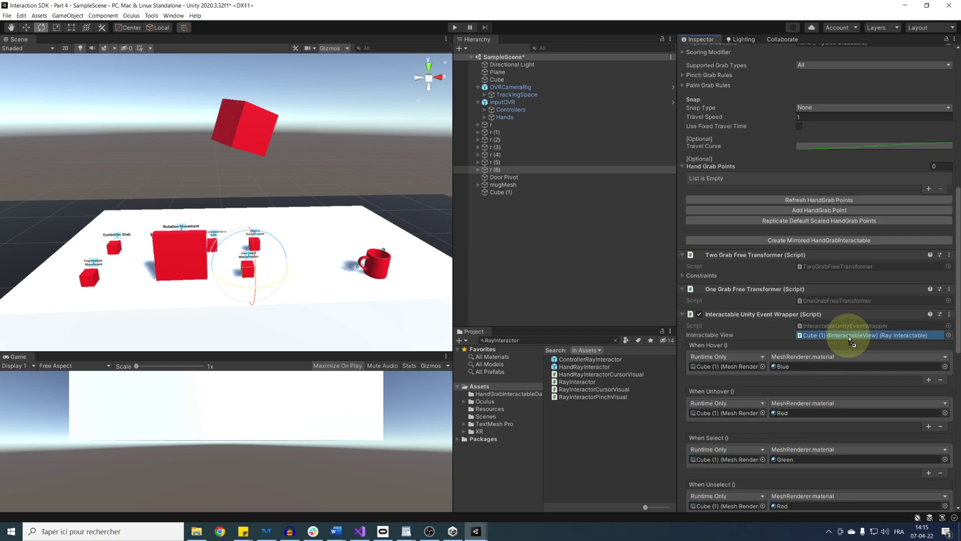